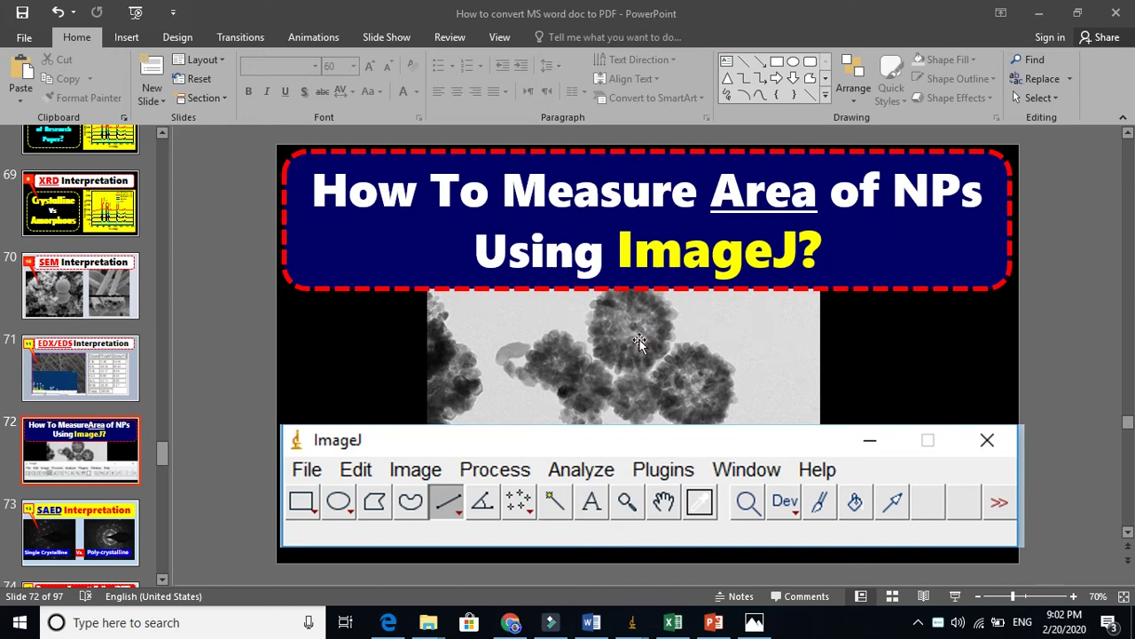
Move the TEM picture on slide 72 up under the title banner and reselect it
left_click_drag(675, 338, 649, 344)
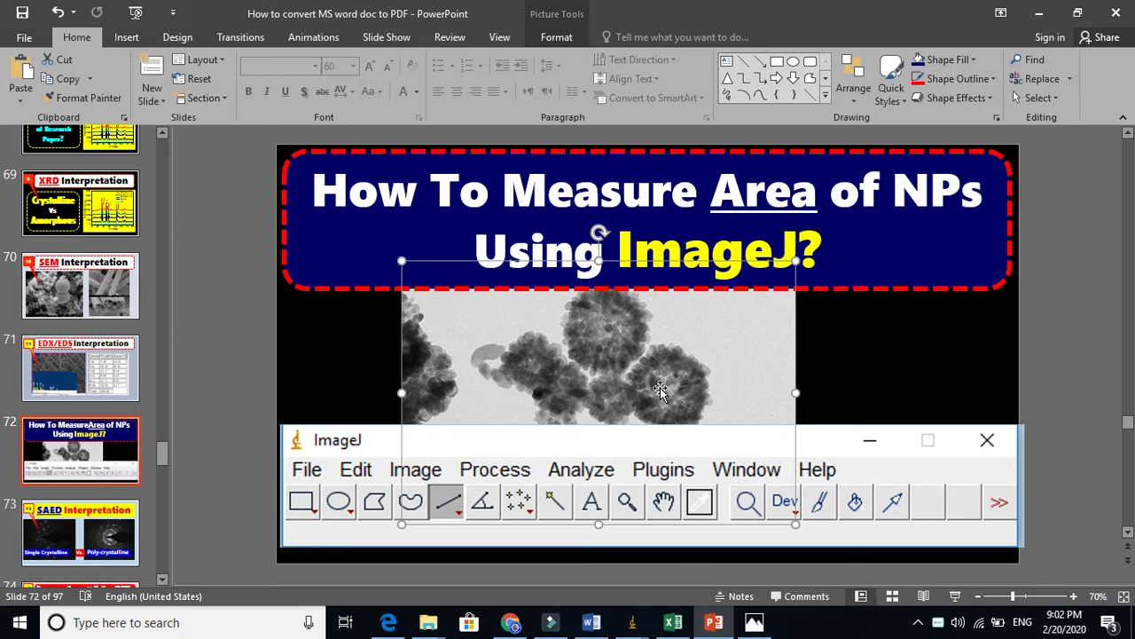
key("Escape")
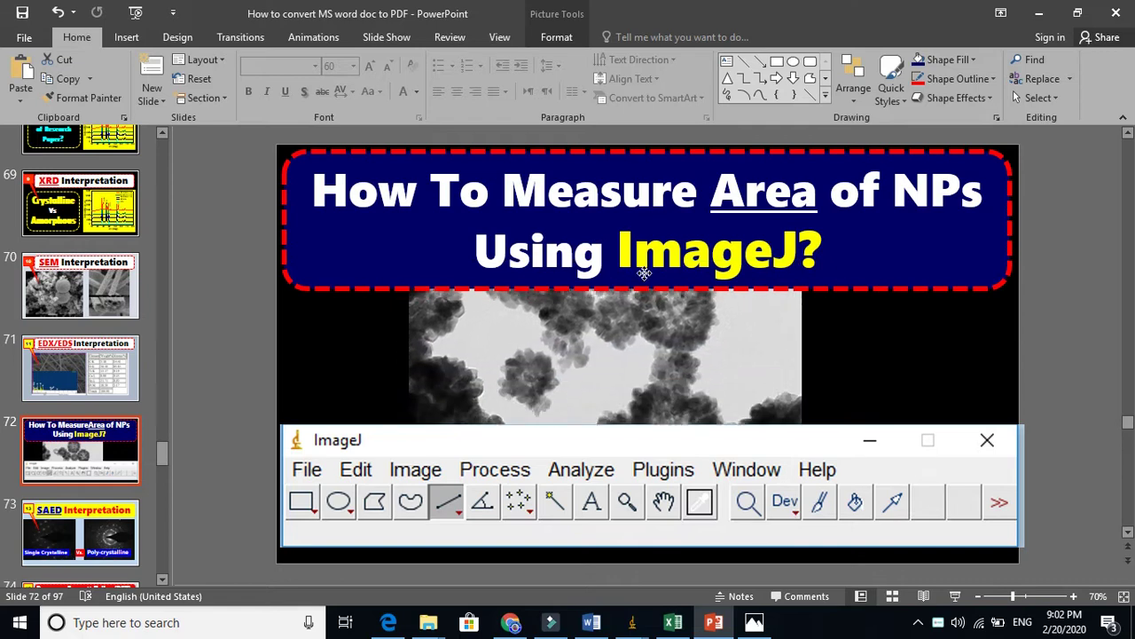
left_click(644, 273)
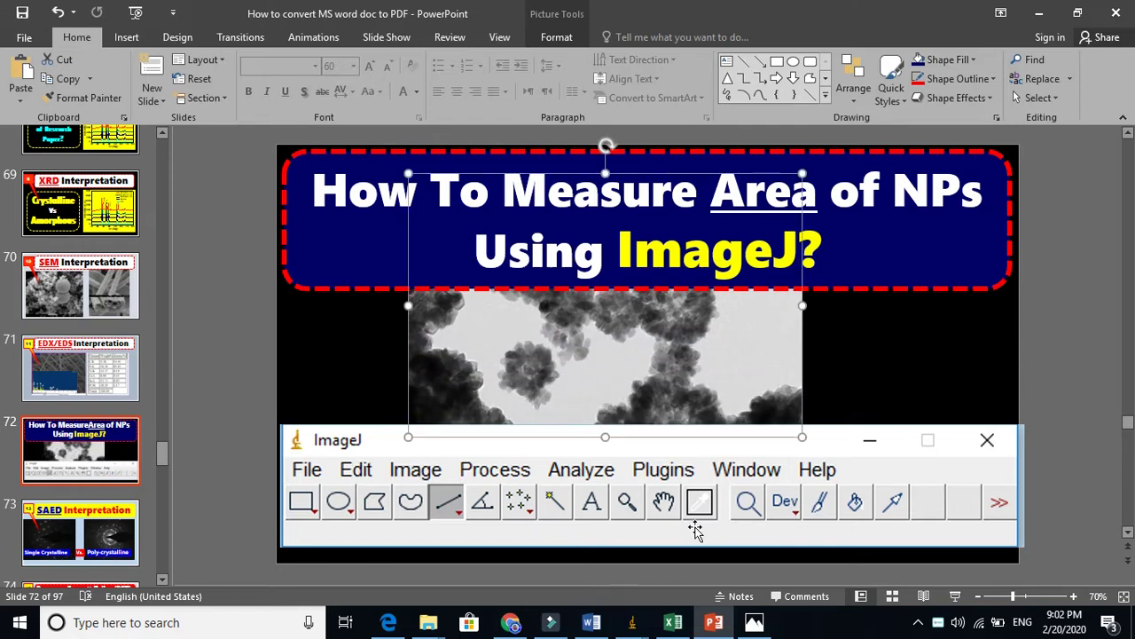
Bring the ImageJ window to the front and move it over the slide title
mouse_move(633, 623)
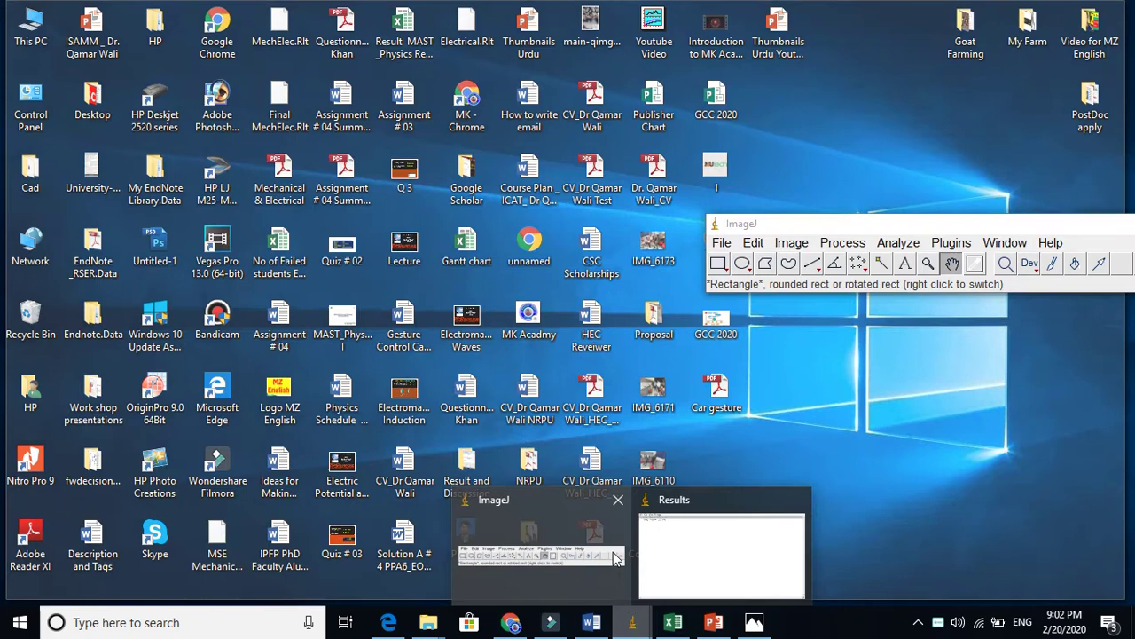
left_click(616, 557)
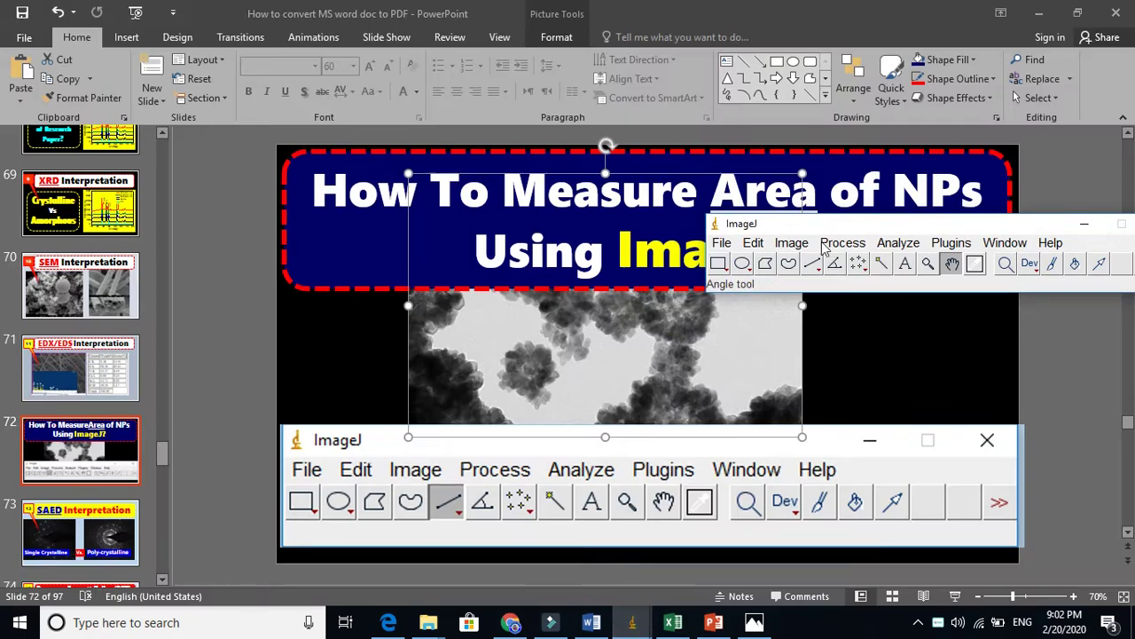
left_click_drag(806, 226, 588, 246)
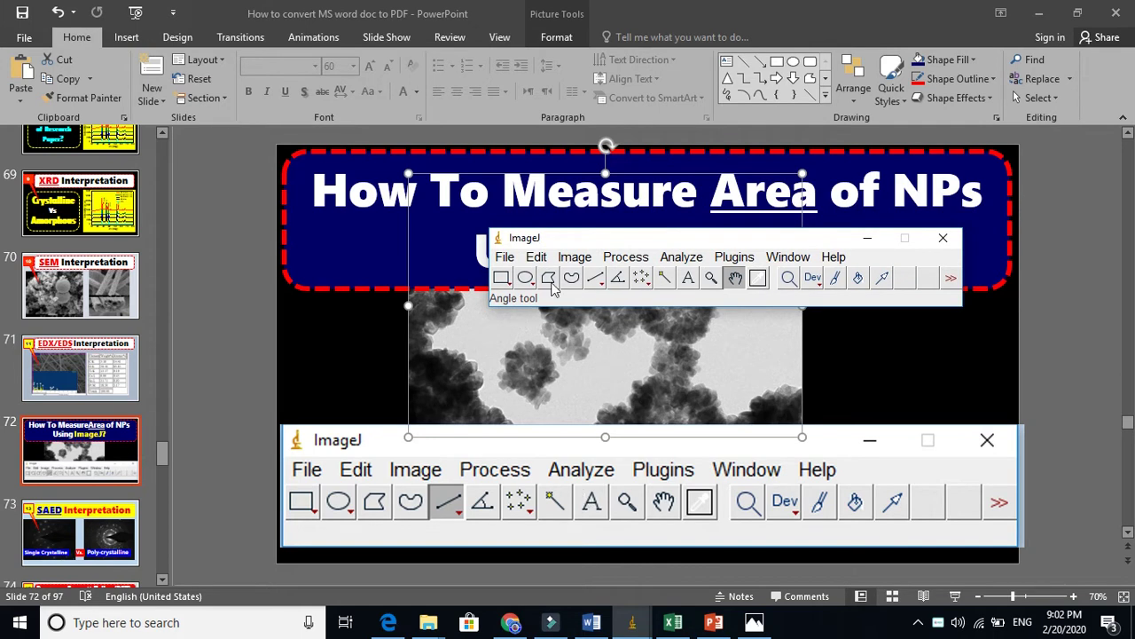
Open 003_sampleB_39000x.jpg via File > Open and nudge its image window into place
left_click(508, 259)
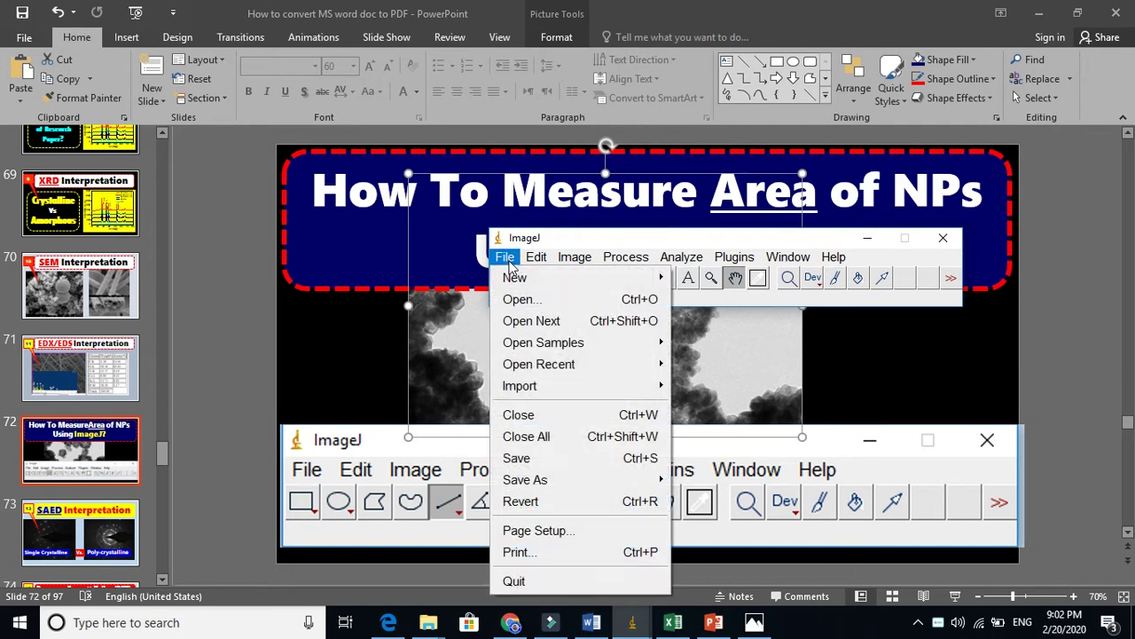
left_click(519, 299)
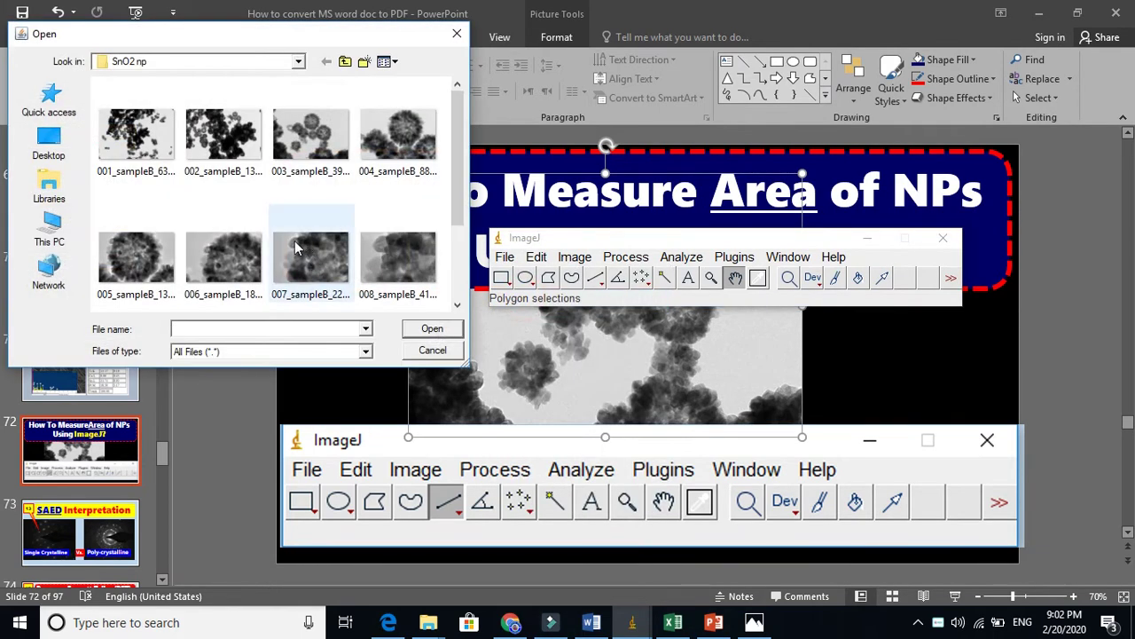
double_click(328, 145)
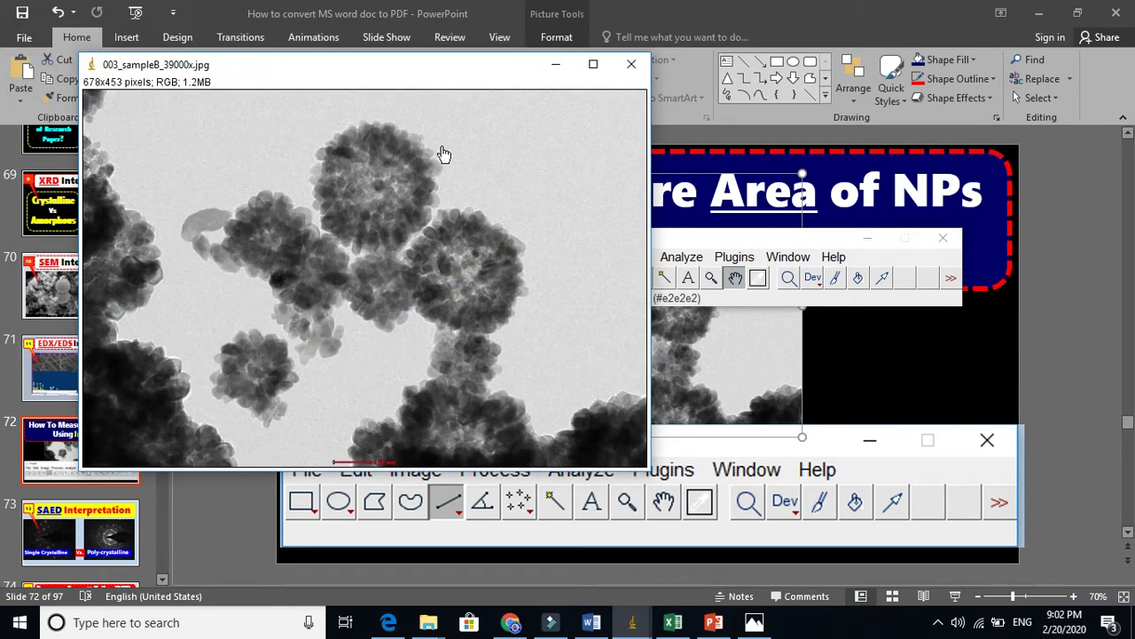
mouse_move(437, 83)
left_mouse_down()
mouse_move(397, 104)
mouse_move(338, 112)
mouse_move(450, 98)
left_mouse_up()
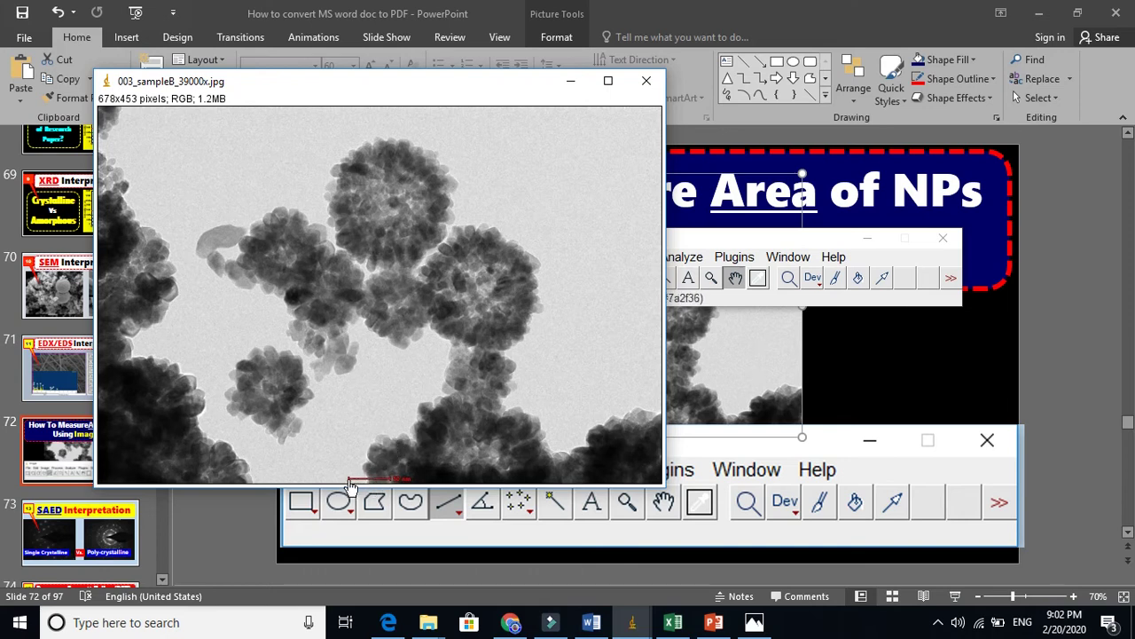
Shift the tools window right, try oval, rectangle and freehand selections, then pick Straight line
left_click(706, 240)
left_click_drag(706, 239, 774, 238)
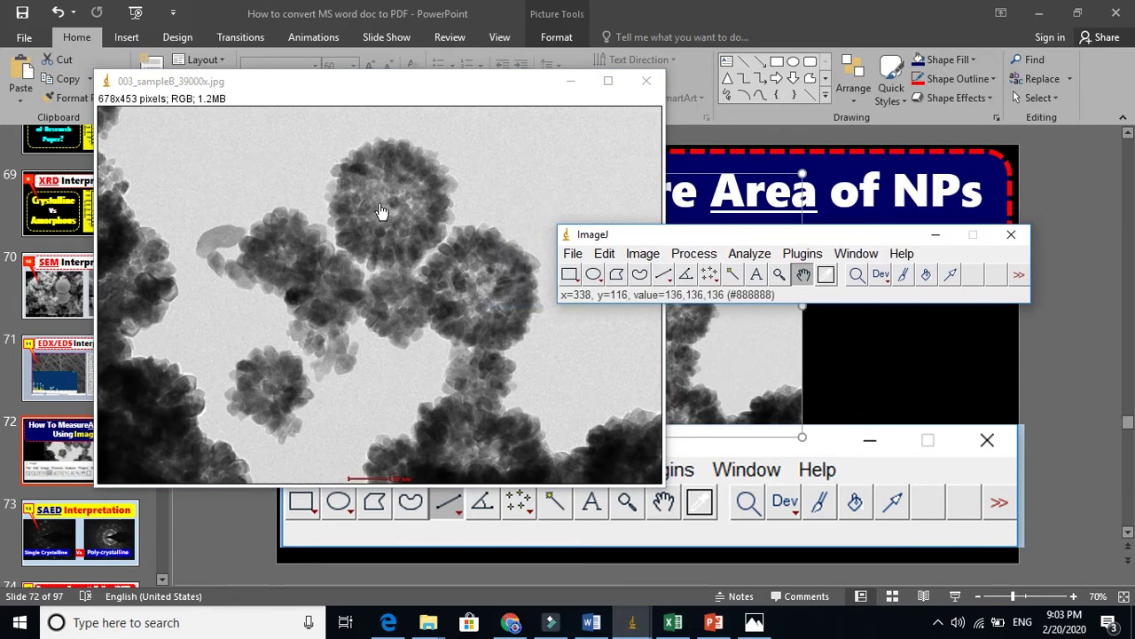
left_click(594, 275)
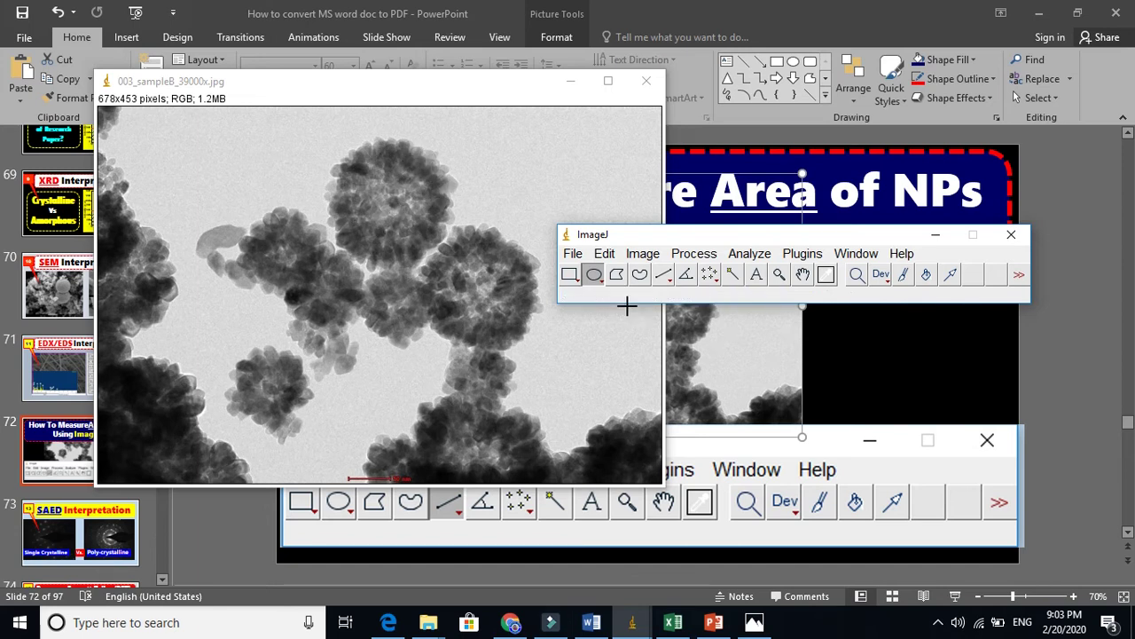
left_click(569, 275)
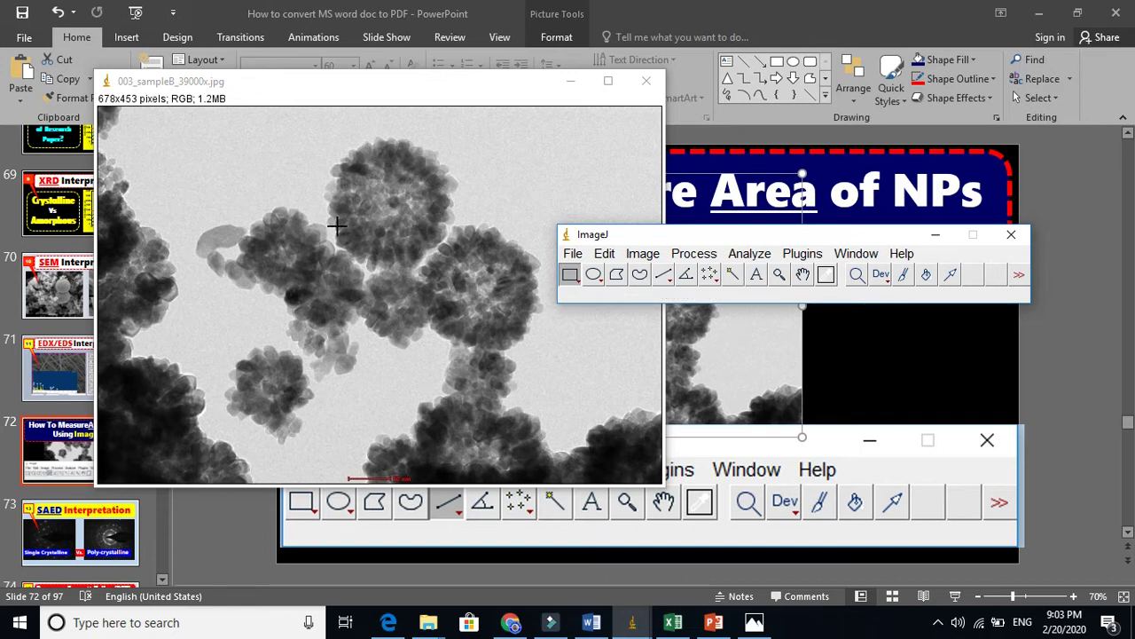
left_click(640, 275)
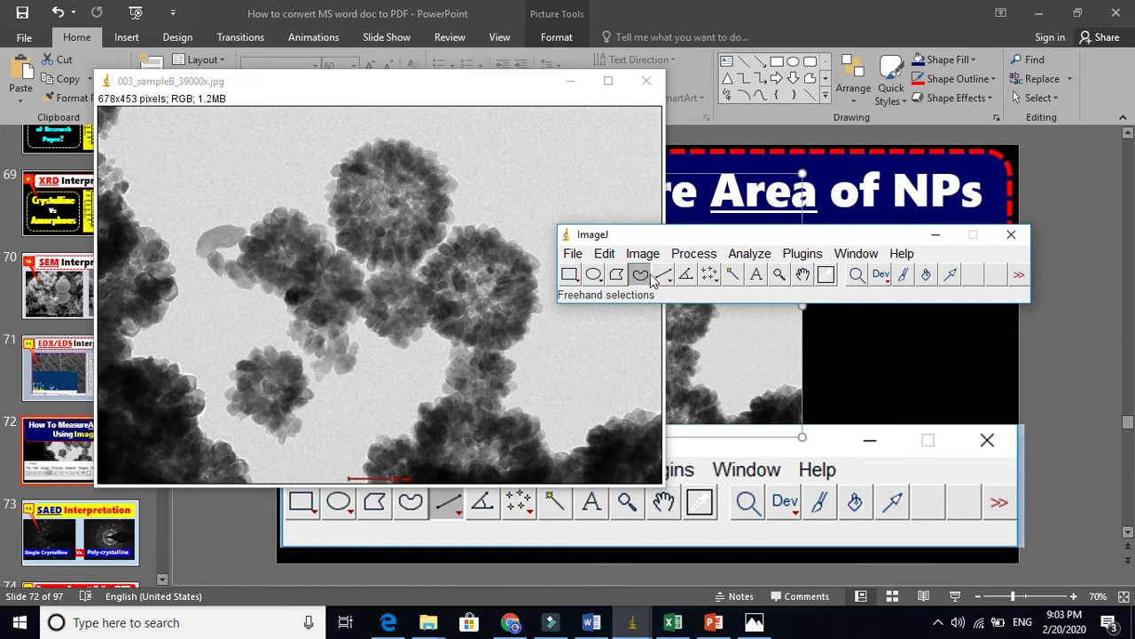
left_click(660, 277)
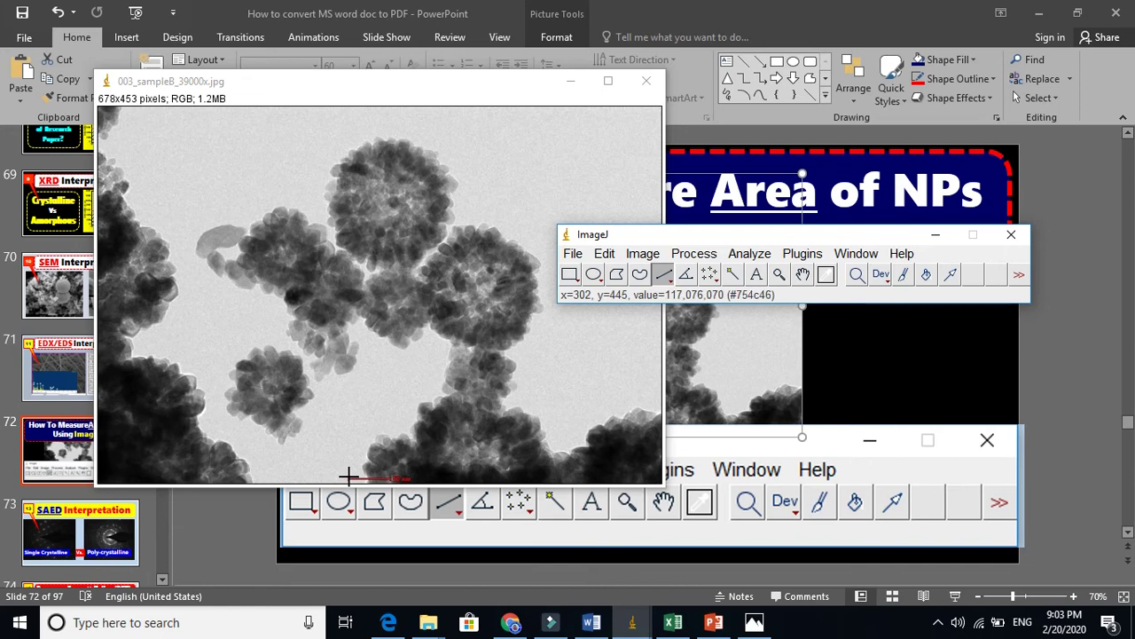
Trace a 49-pixel straight line along the image's scale bar and open the Analyze menu
left_click_drag(348, 477, 384, 477)
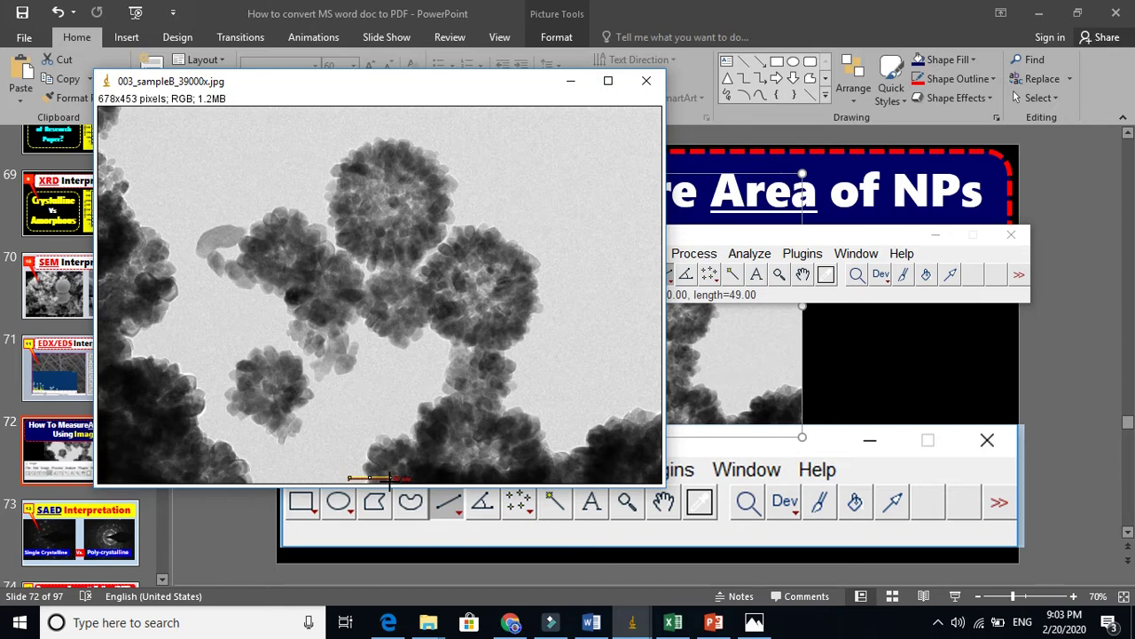
left_click(749, 253)
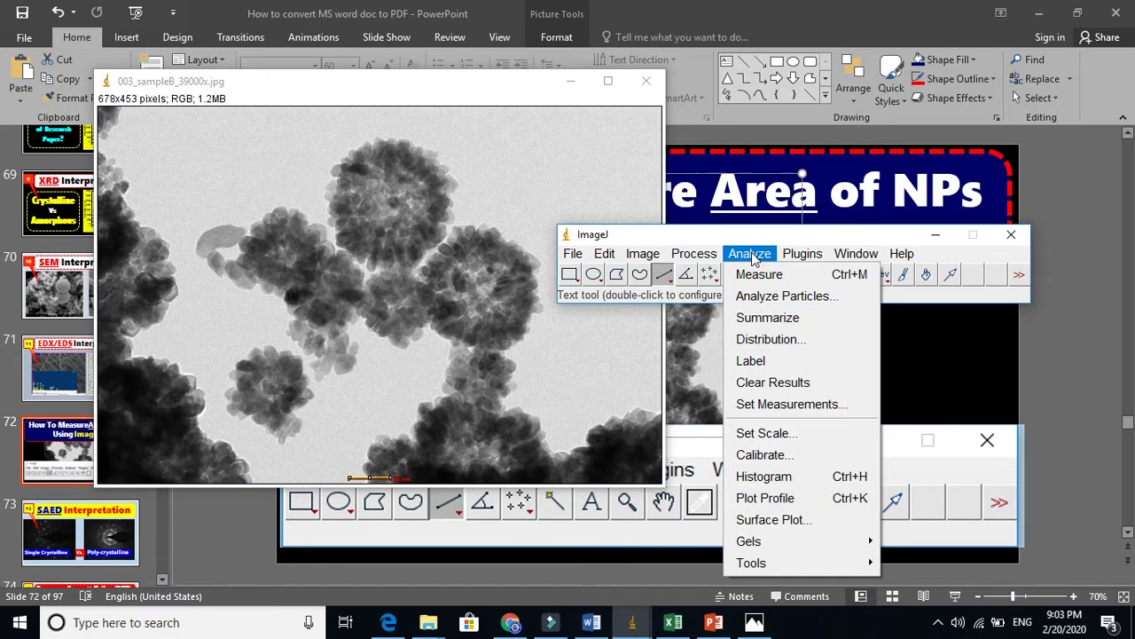
In Set Scale, enter known distance 50 and unit nm, calibrating to 0.98 pixels/nm
left_click(775, 433)
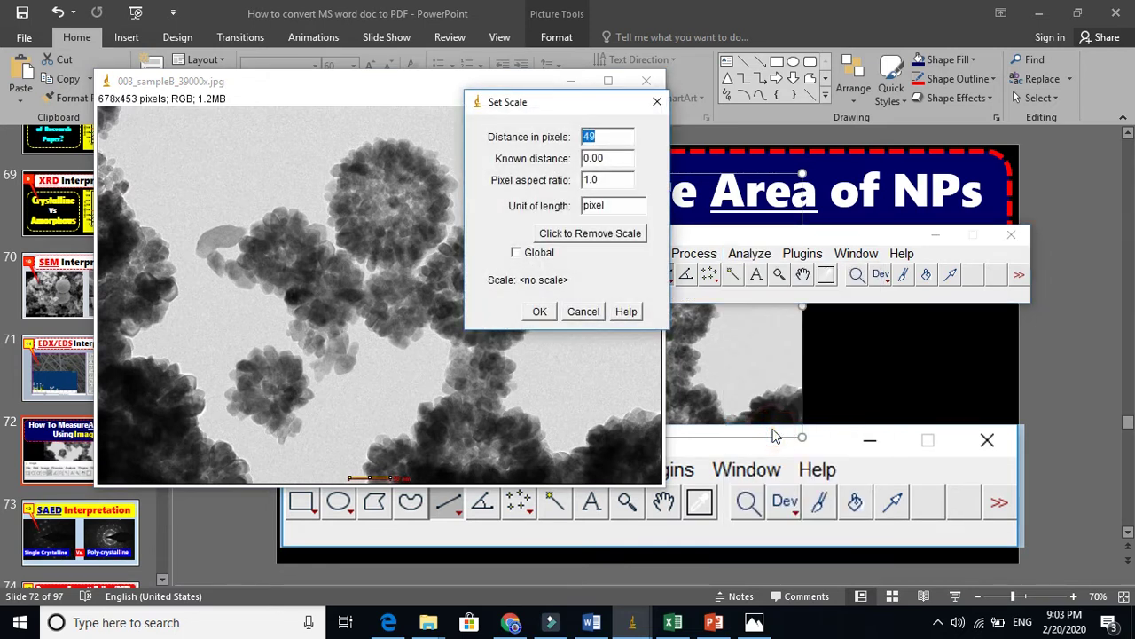
left_click_drag(580, 108, 815, 121)
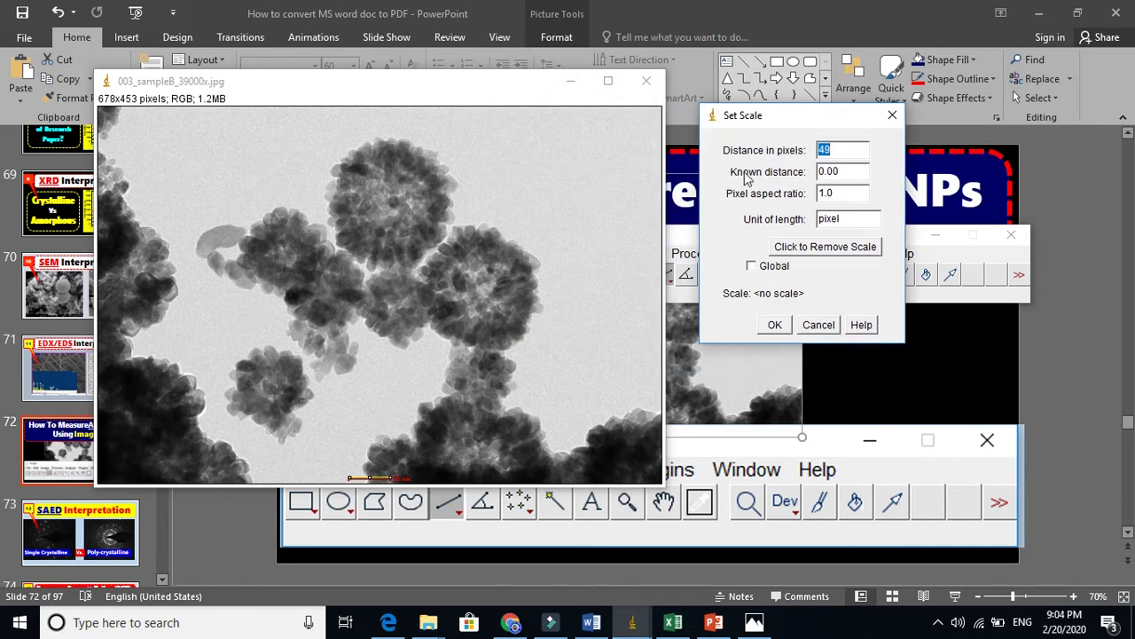
double_click(847, 172)
type("50")
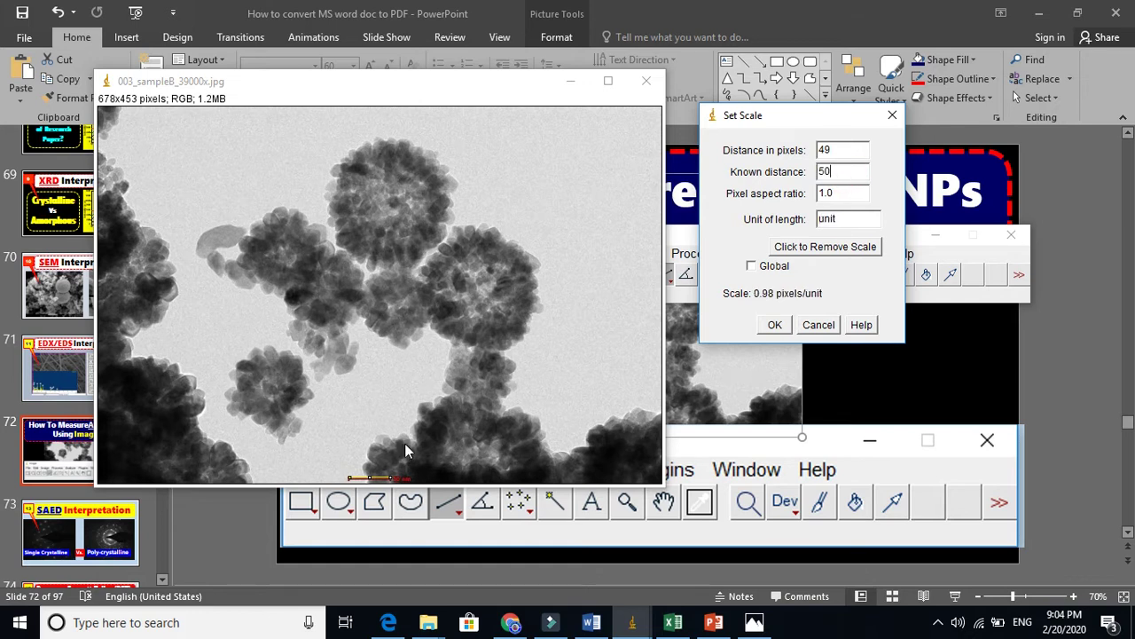
double_click(845, 222)
type("nm")
left_click(775, 325)
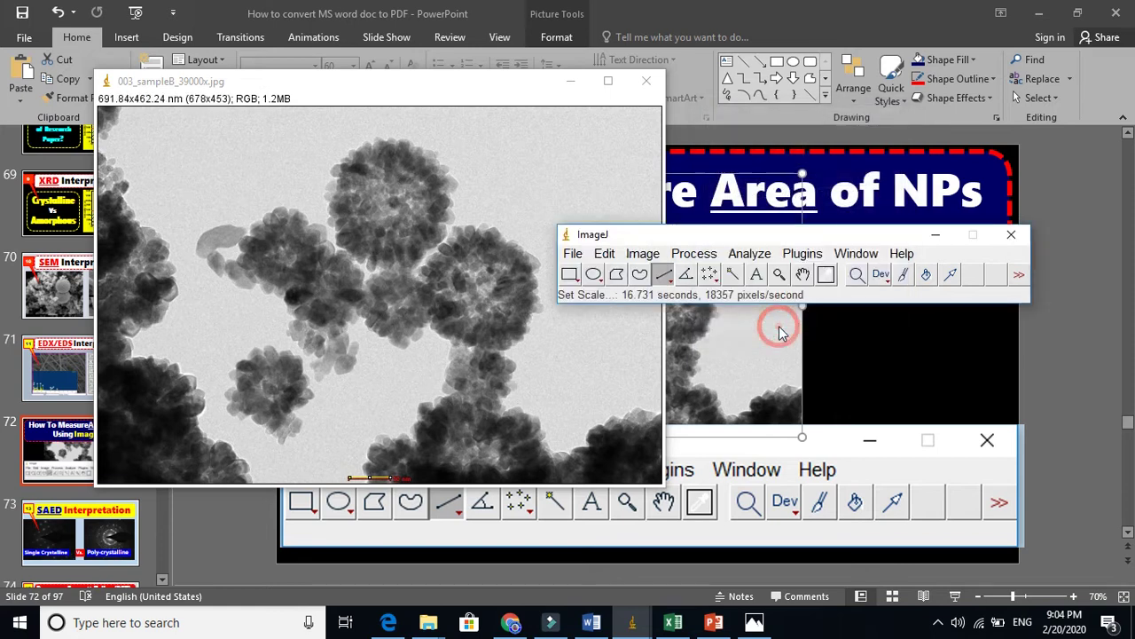
Switch to freehand selection and outline the round particle near the top centre
left_click(640, 275)
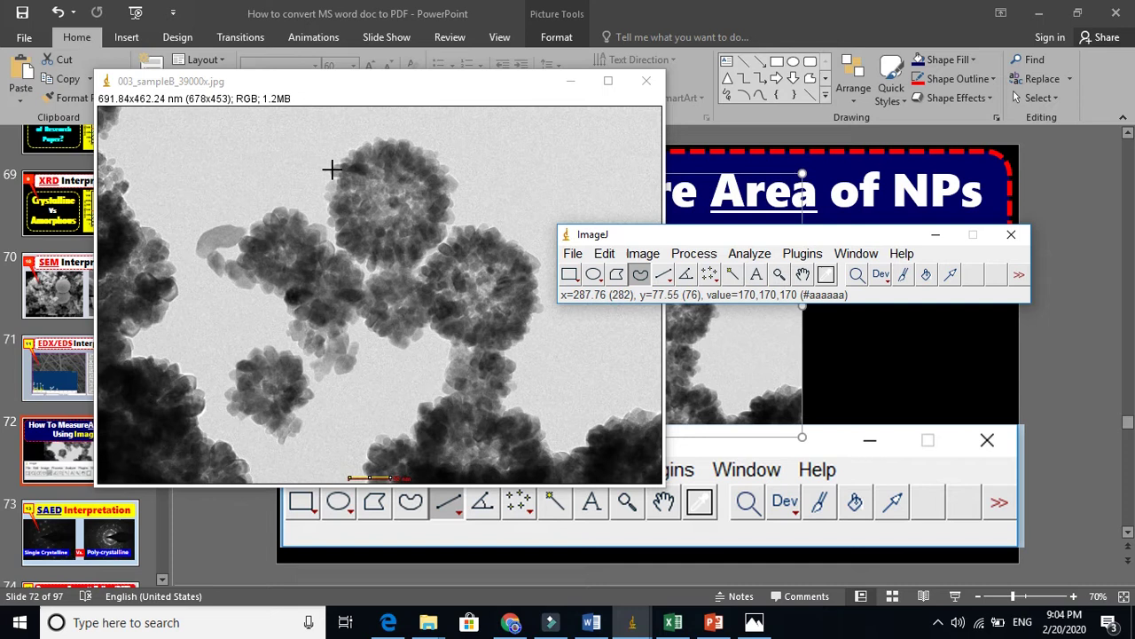
mouse_move(331, 168)
left_mouse_down()
mouse_move(366, 142)
mouse_move(415, 137)
mouse_move(447, 179)
mouse_move(455, 230)
mouse_move(418, 259)
mouse_move(370, 265)
mouse_move(336, 247)
mouse_move(330, 171)
left_mouse_up()
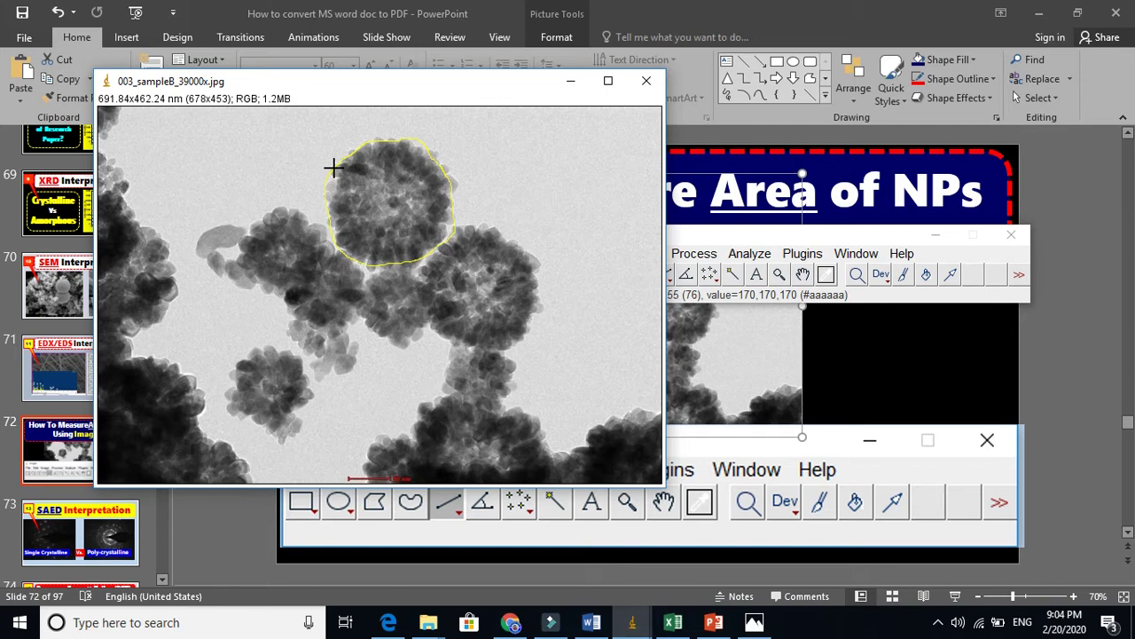
Measure the outlined particle with Ctrl+M and select its 19745.939 area row in Results
key("ctrl+m")
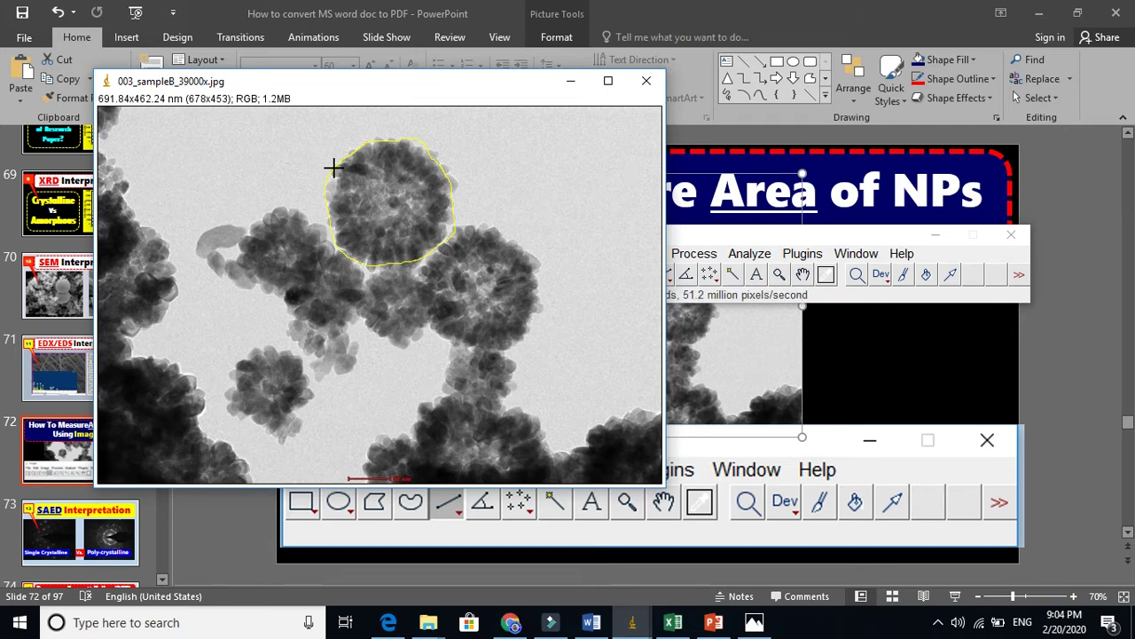
left_click(632, 623)
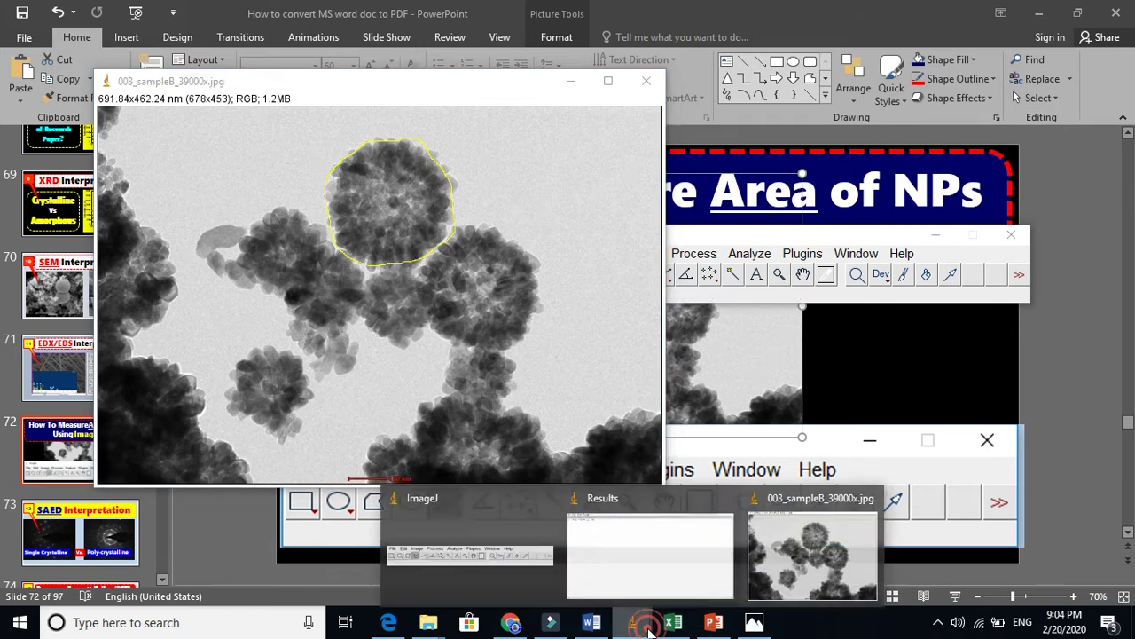
left_click(666, 550)
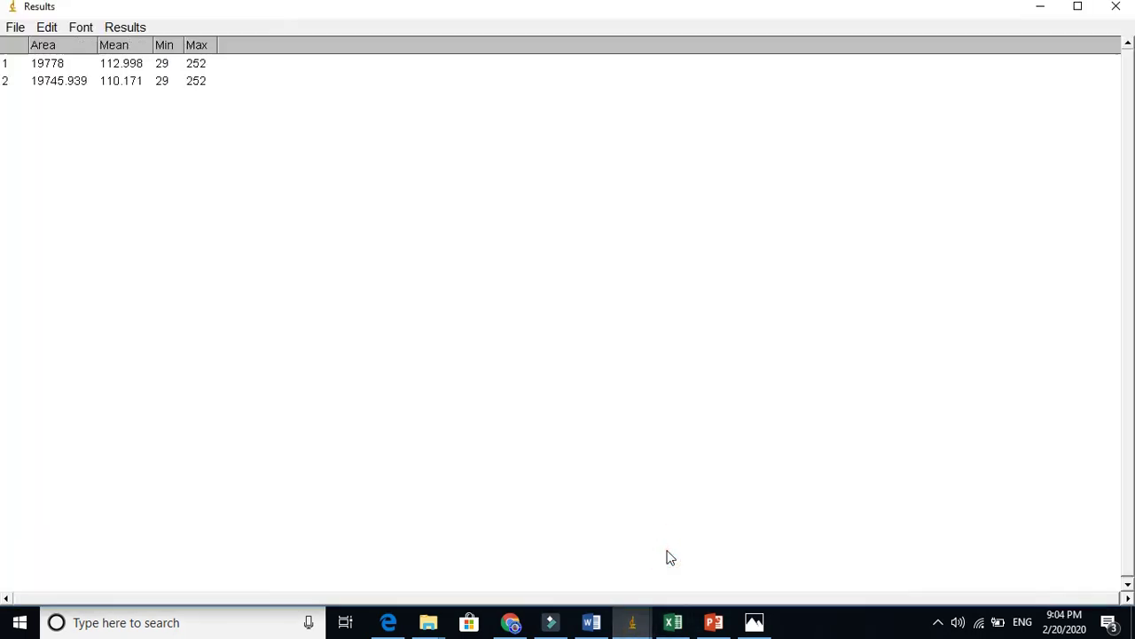
left_click(116, 86)
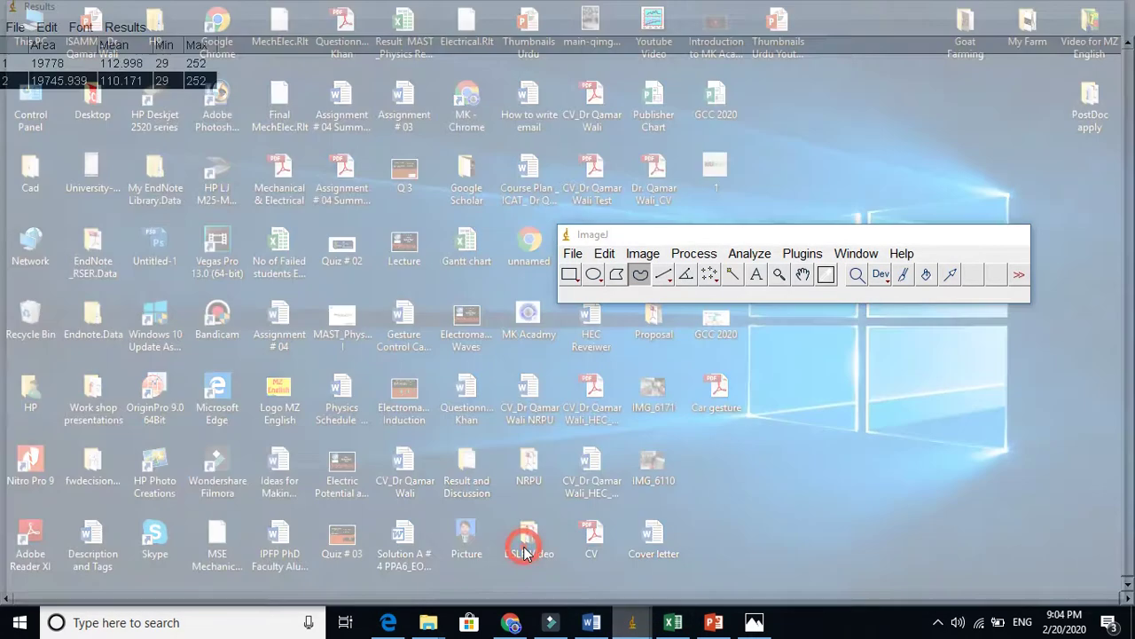
Bring ImageJ forward and freehand-trace the middle-right particle, measured at area 16301.541
left_click(525, 552)
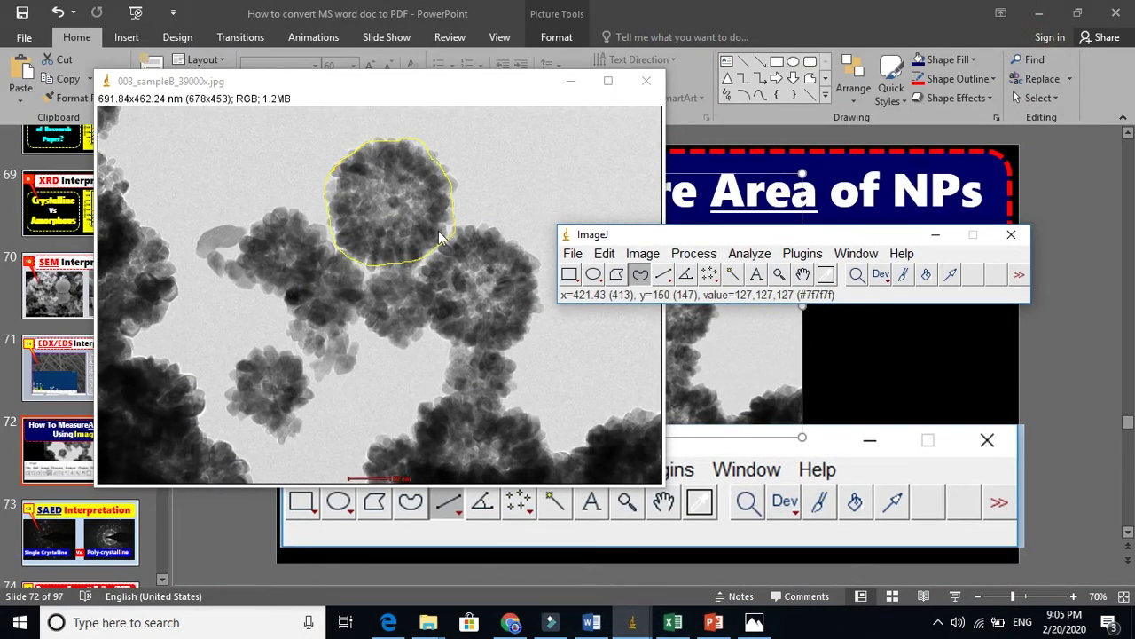
mouse_move(421, 282)
left_mouse_down()
mouse_move(462, 231)
mouse_move(510, 242)
mouse_move(530, 267)
mouse_move(534, 324)
mouse_move(519, 341)
mouse_move(465, 345)
mouse_move(441, 336)
mouse_move(421, 278)
left_mouse_up()
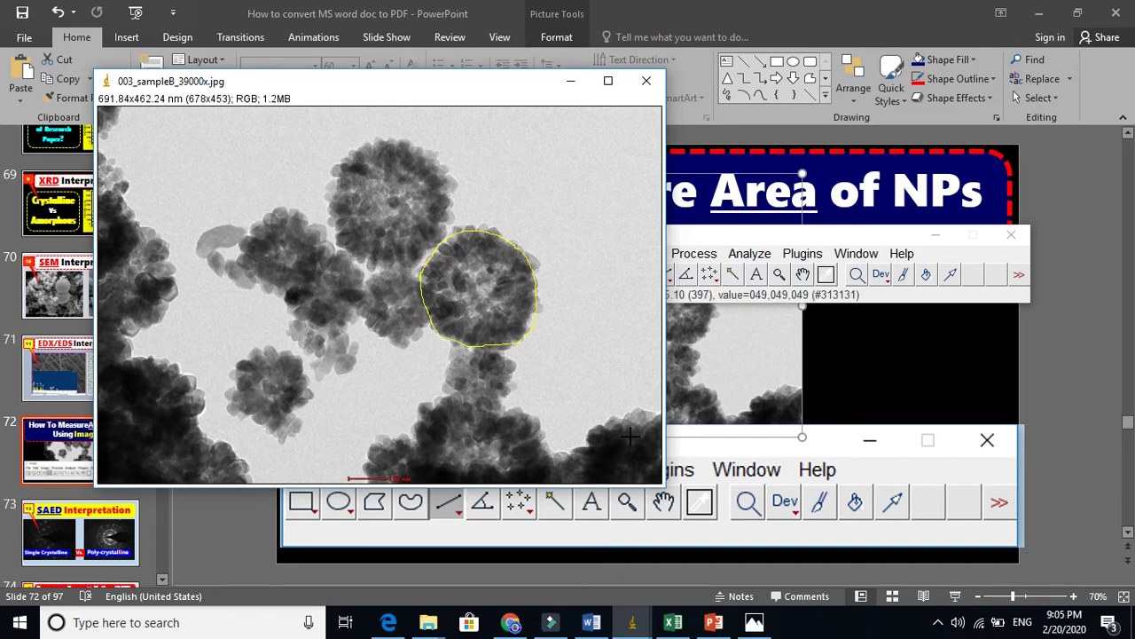
Bring up the Results table and select the third measurement row
mouse_move(637, 616)
left_click(674, 554)
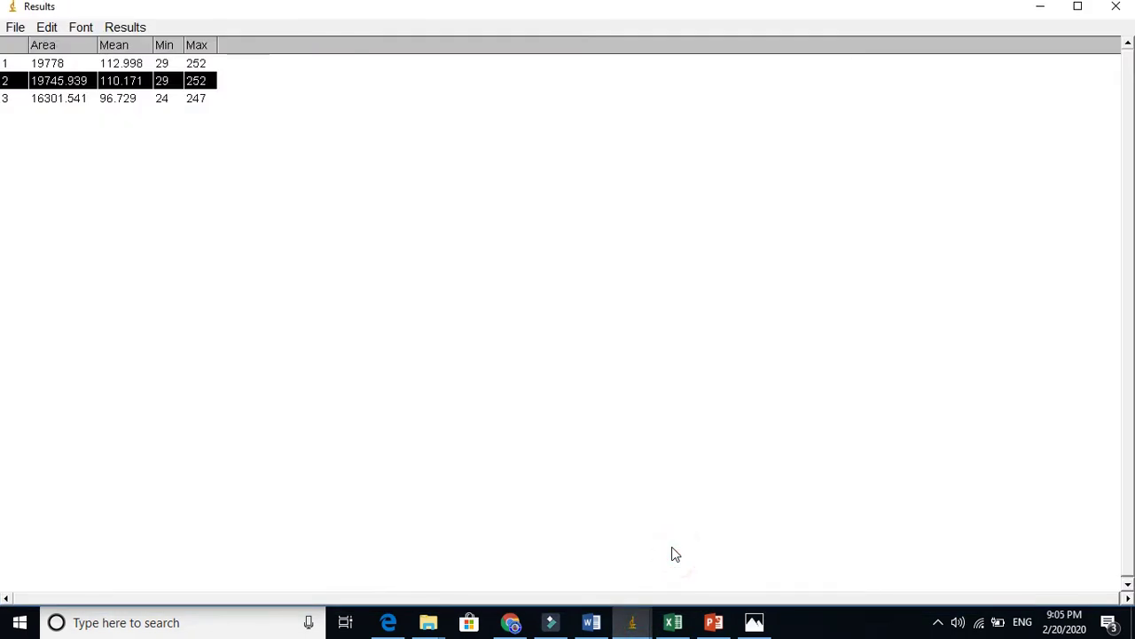
left_click(51, 104)
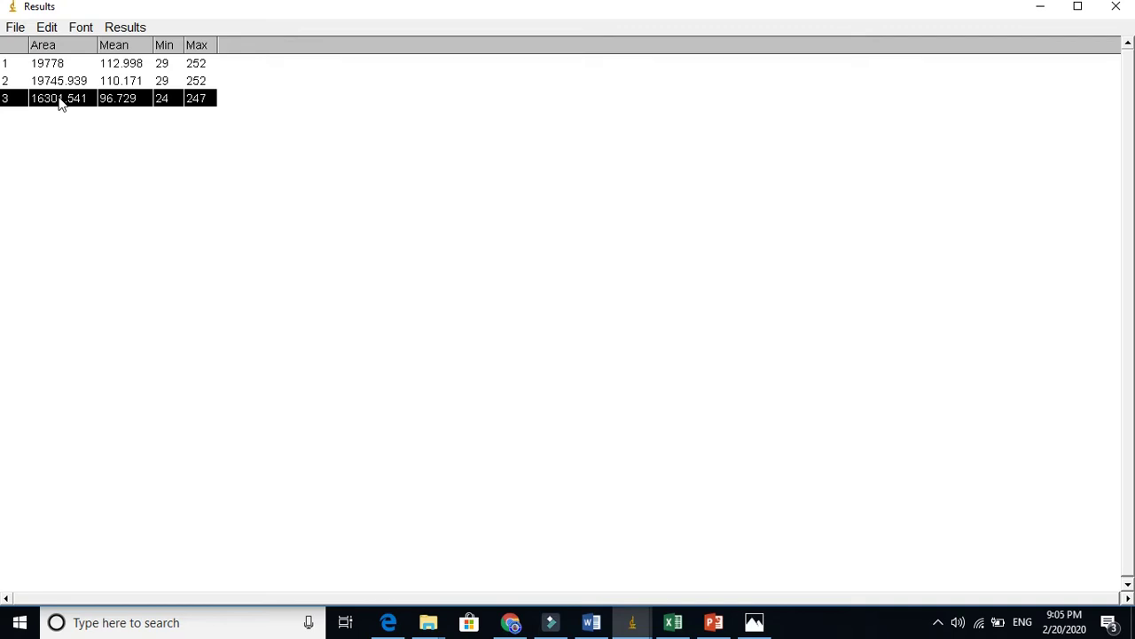
Return to the ImageJ main window and minimize the Results table
left_click(627, 621)
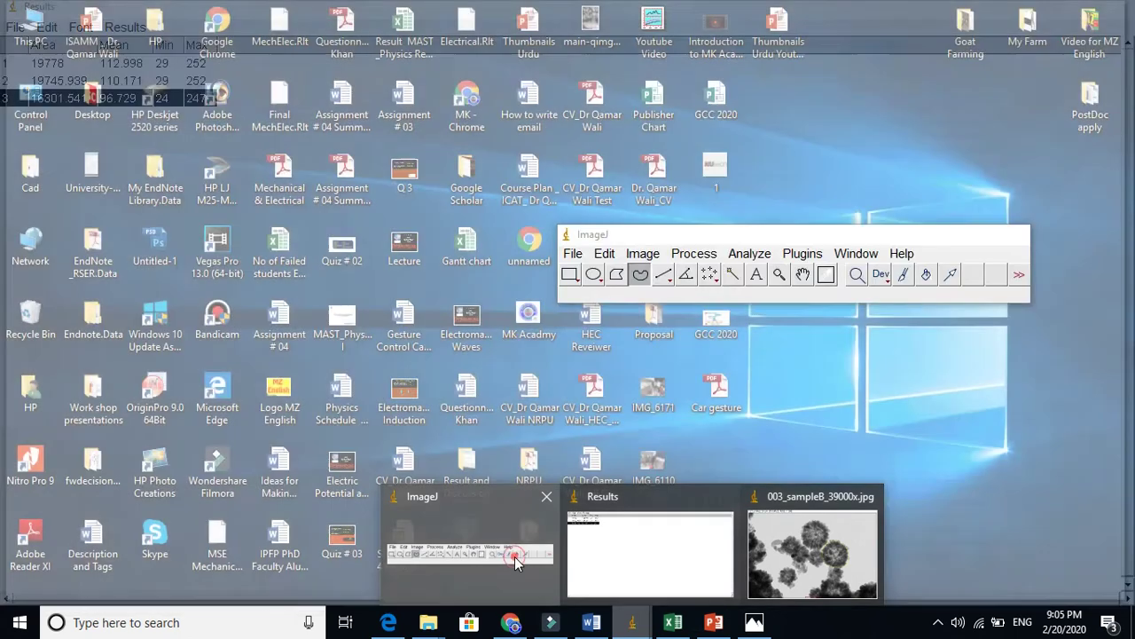
left_click(520, 551)
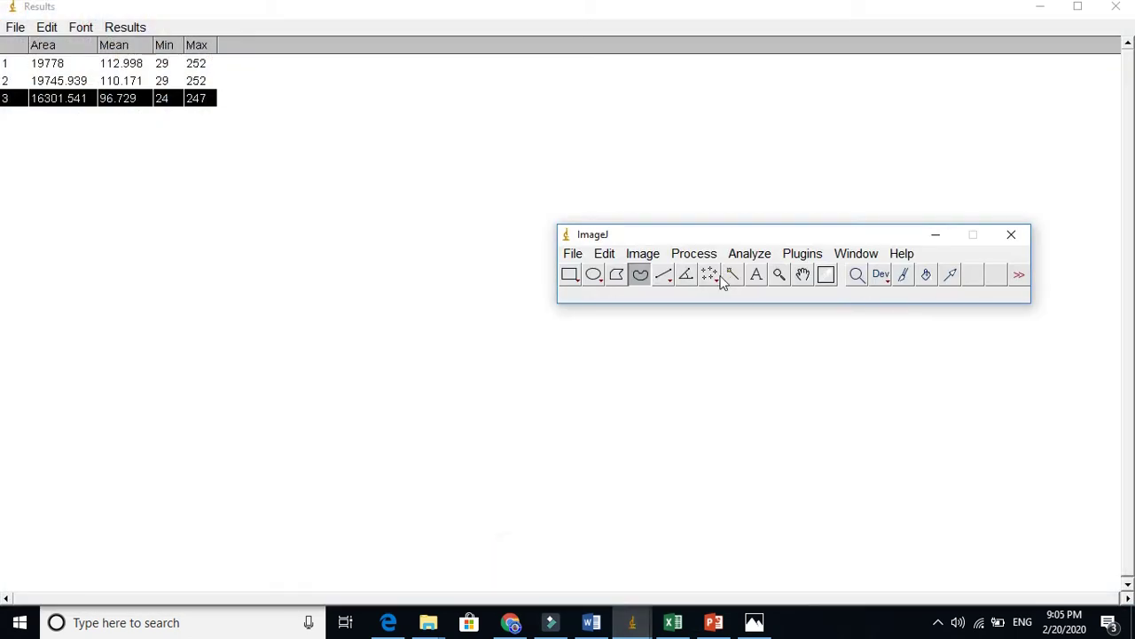
left_click(1045, 9)
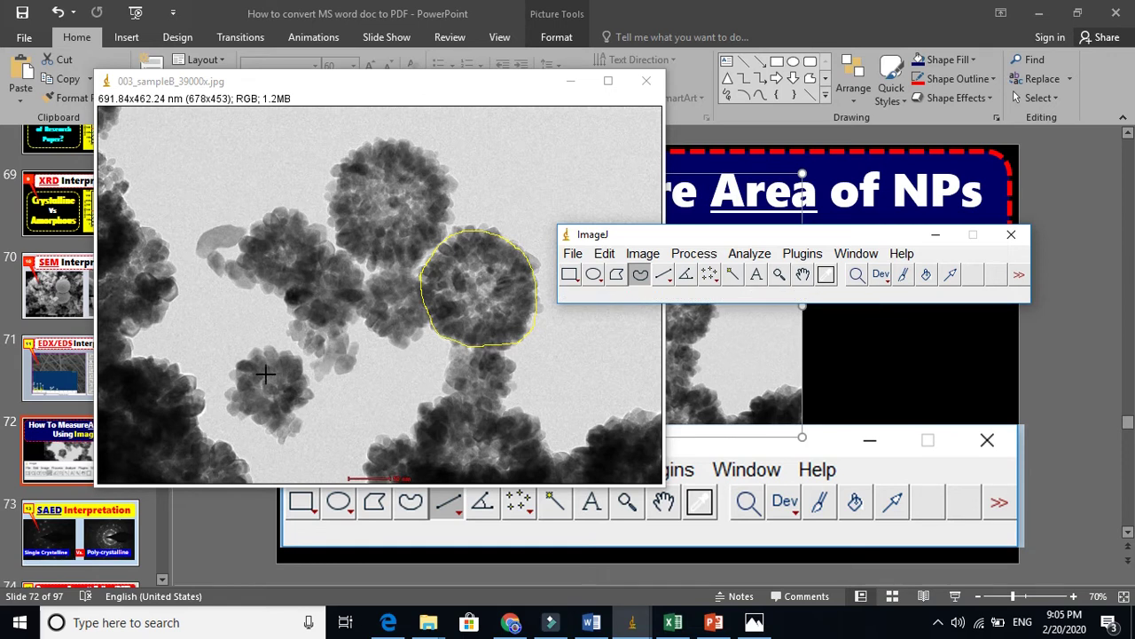
Outline the small lower-left particle freehand and select its 7500.000 area row in Results
left_click(231, 383)
mouse_move(232, 383)
left_mouse_down()
mouse_move(248, 357)
mouse_move(293, 359)
mouse_move(308, 401)
mouse_move(287, 429)
mouse_move(259, 431)
mouse_move(234, 413)
mouse_move(229, 383)
left_mouse_up()
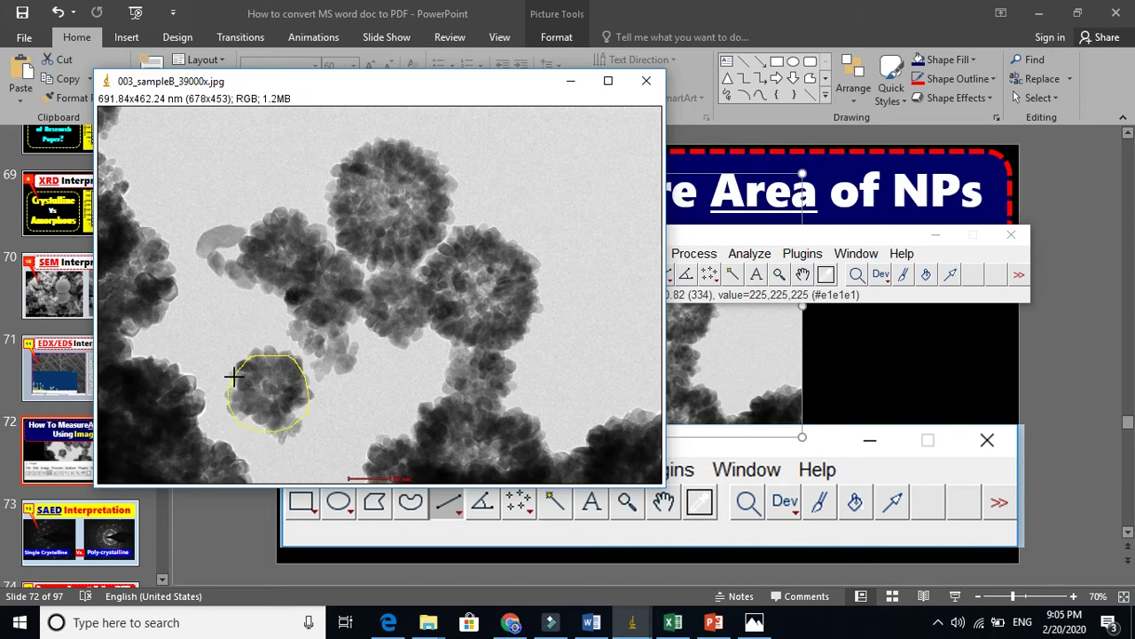
left_click(637, 624)
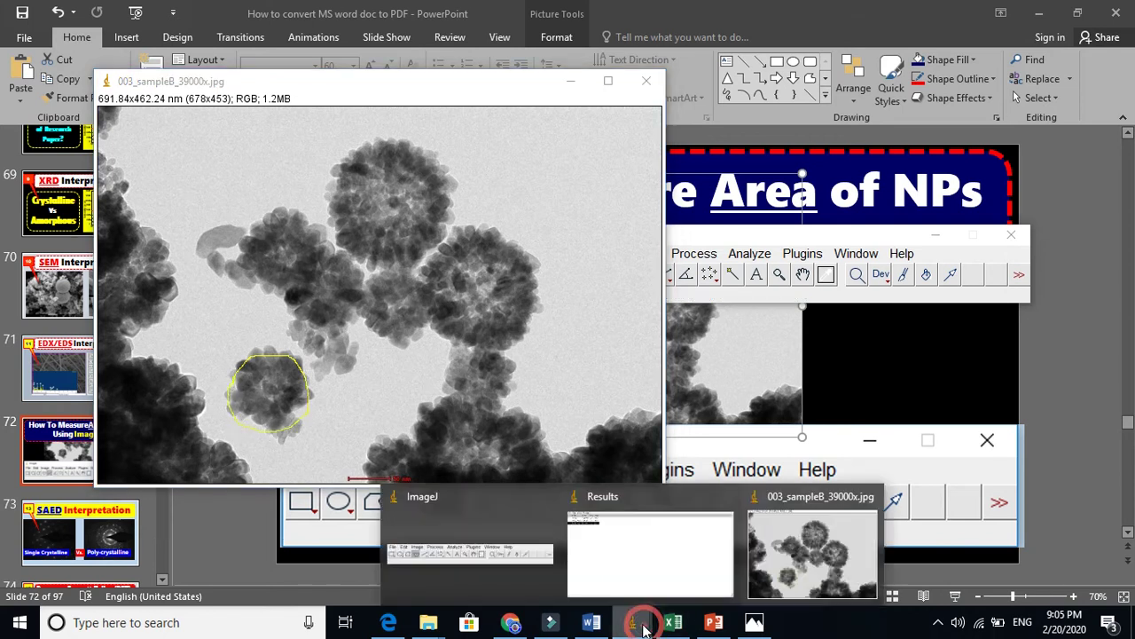
left_click(613, 546)
left_click(53, 117)
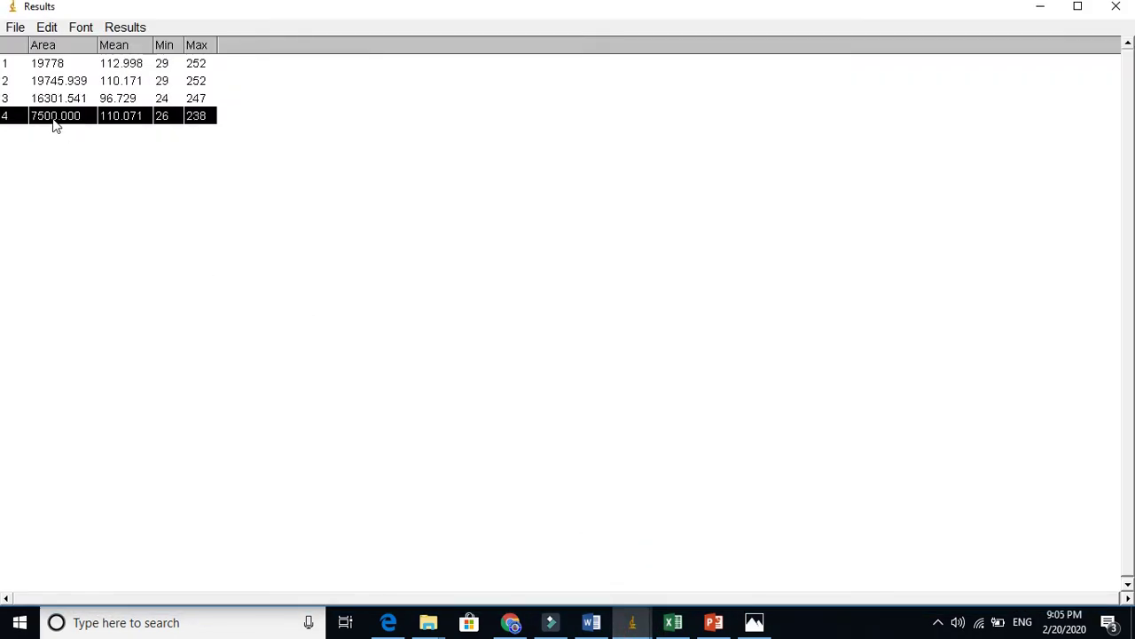
Bring the TEM image window to the front and scroll-zoom it to 200%
left_click(632, 624)
left_click(824, 544)
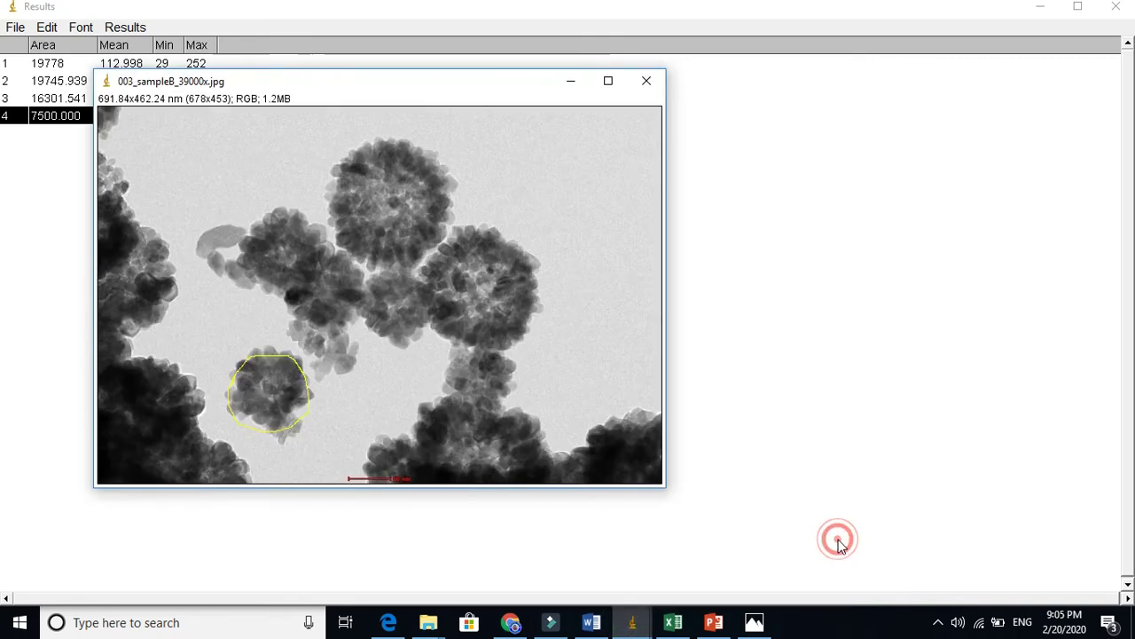
left_click(376, 92)
scroll(455, 300, "up", 3)
scroll(455, 300, "down", 1)
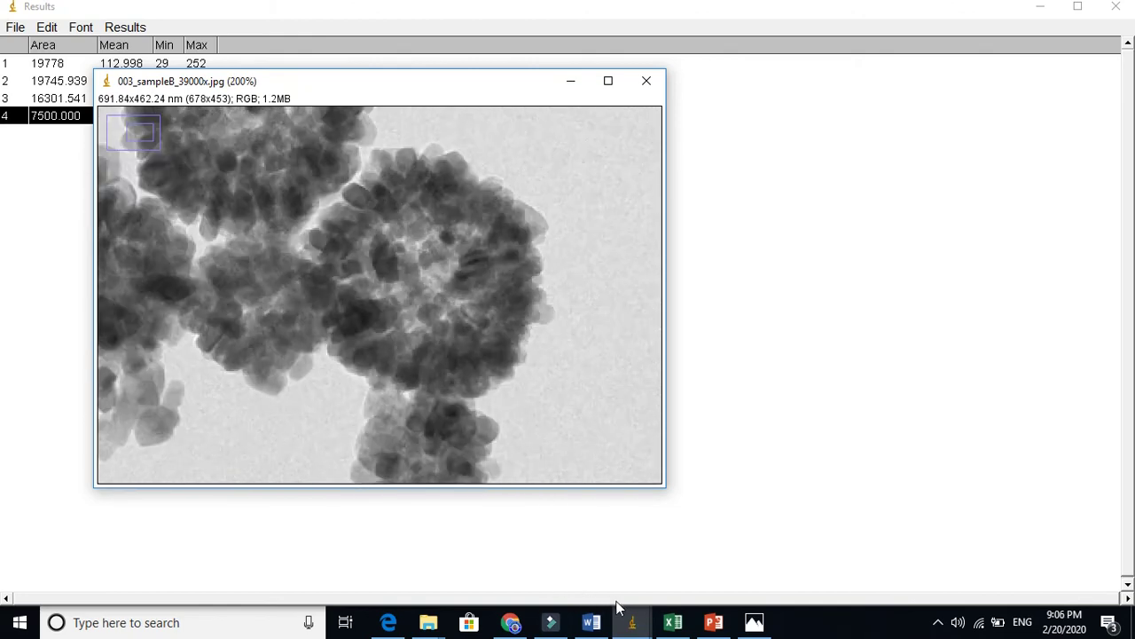
Bring the ImageJ main window forward, then return the magnified image to the front
left_click(632, 622)
mouse_move(636, 626)
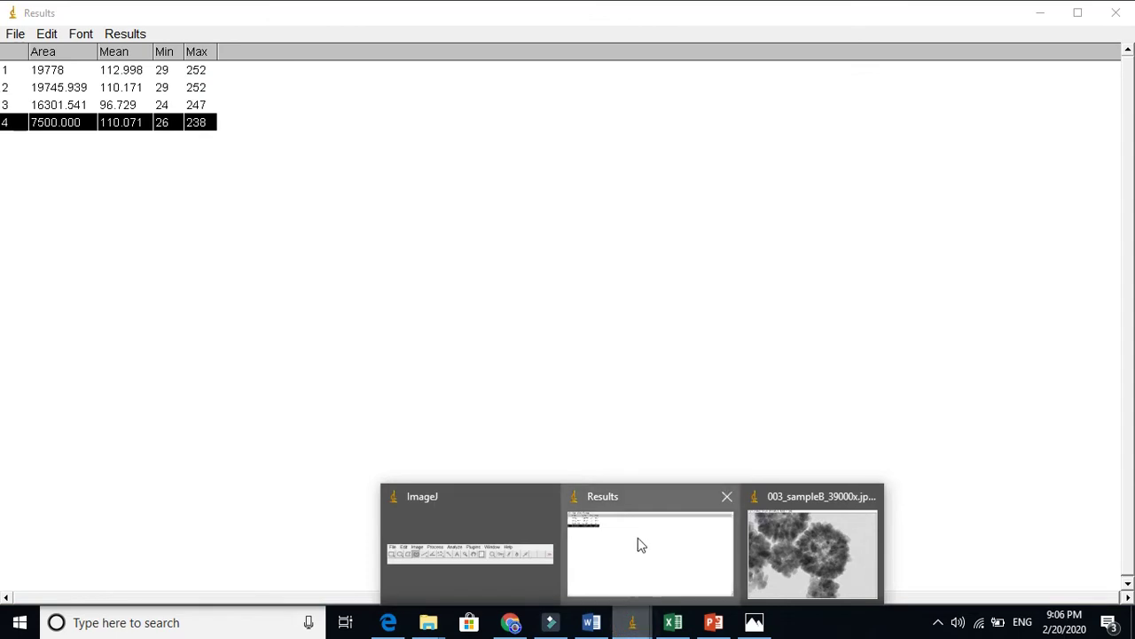
left_click(490, 545)
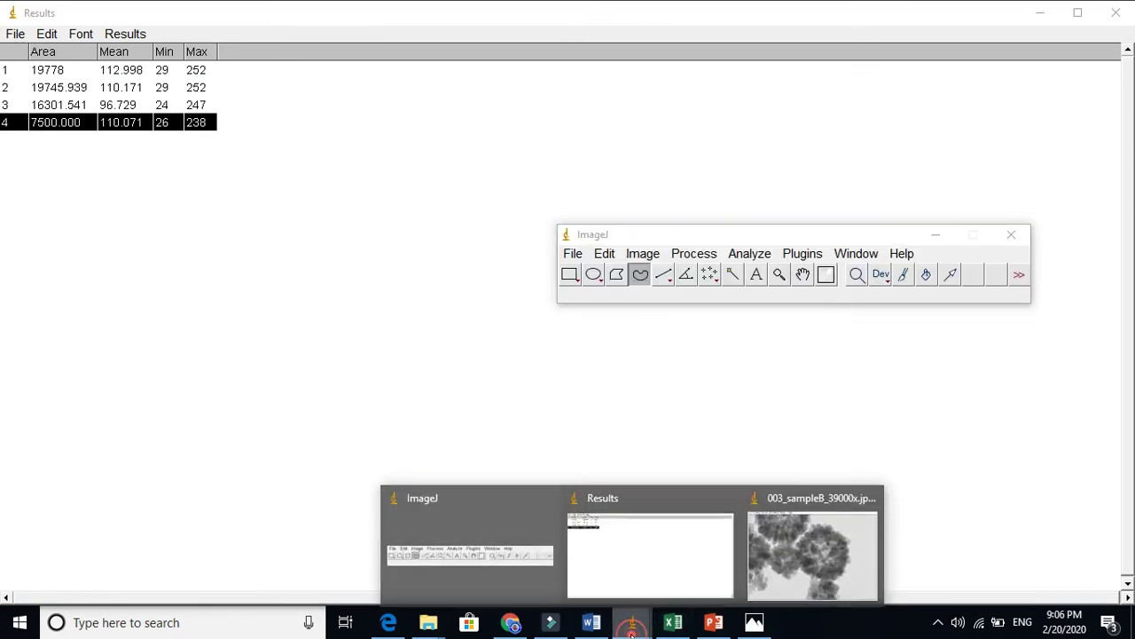
left_click(785, 548)
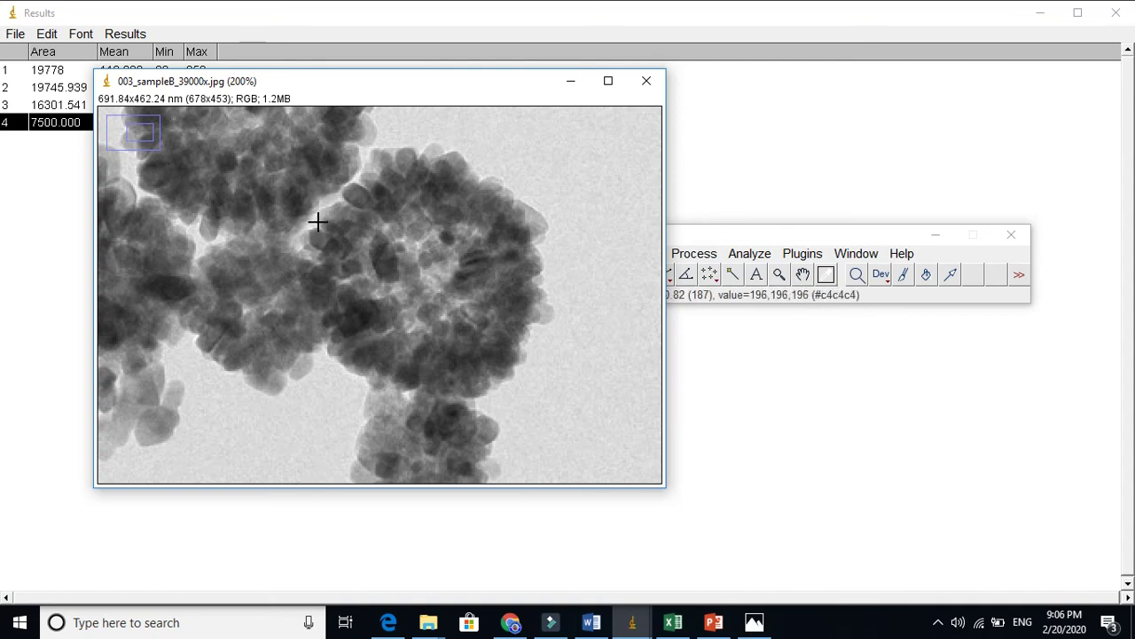
Freehand-trace the large cluster and measure it, adding area 18310.079 as Results row 5
left_click_drag(320, 226, 323, 203)
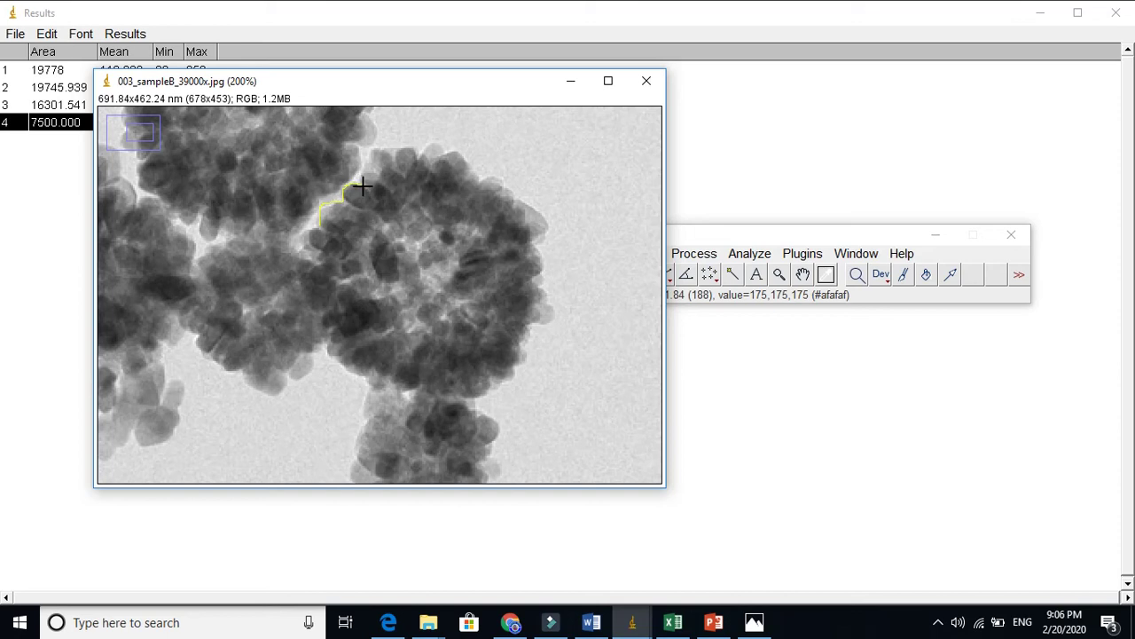
mouse_move(364, 162)
left_mouse_down()
mouse_move(418, 156)
mouse_move(442, 141)
mouse_move(481, 185)
mouse_move(498, 177)
mouse_move(528, 205)
mouse_move(543, 223)
mouse_move(537, 284)
mouse_move(531, 326)
left_mouse_up()
mouse_move(521, 368)
left_mouse_down()
mouse_move(437, 397)
mouse_move(359, 386)
mouse_move(336, 366)
mouse_move(288, 273)
mouse_move(315, 218)
left_mouse_up()
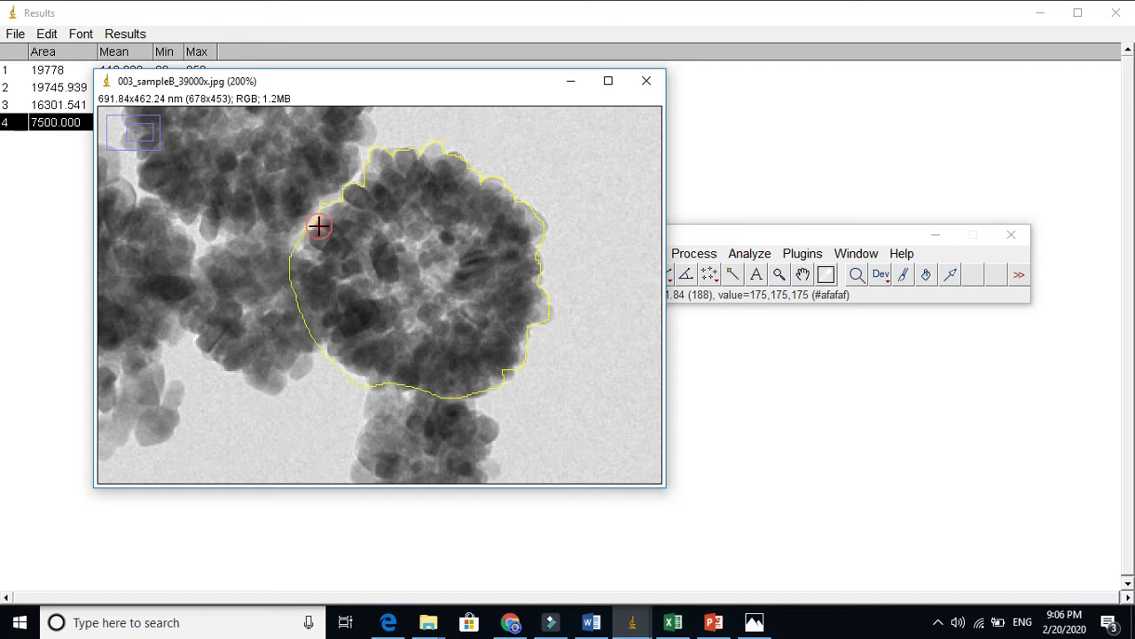
key("ctrl+m")
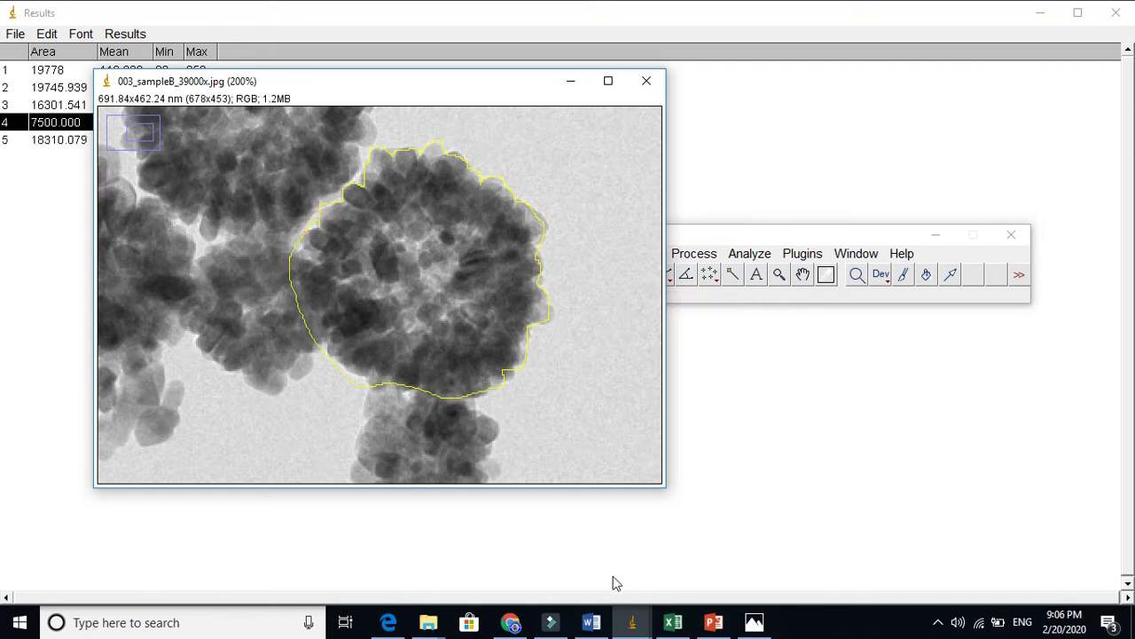
Compare Results rows 5, 3 and 2, then put the ImageJ main window in front
mouse_move(628, 613)
left_click(731, 551)
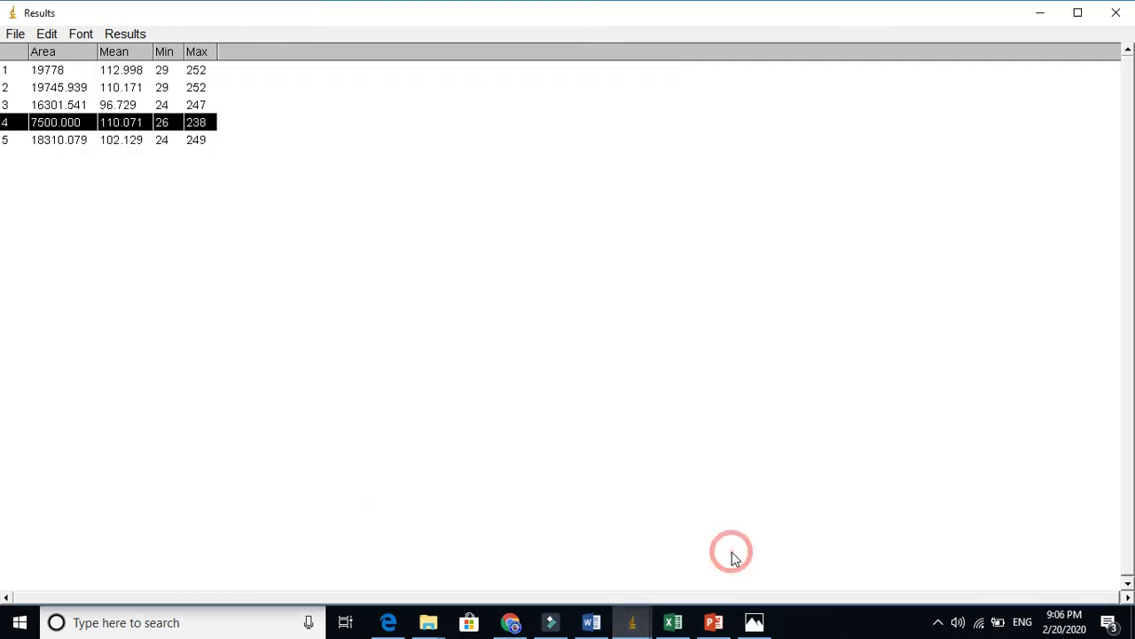
left_click(59, 142)
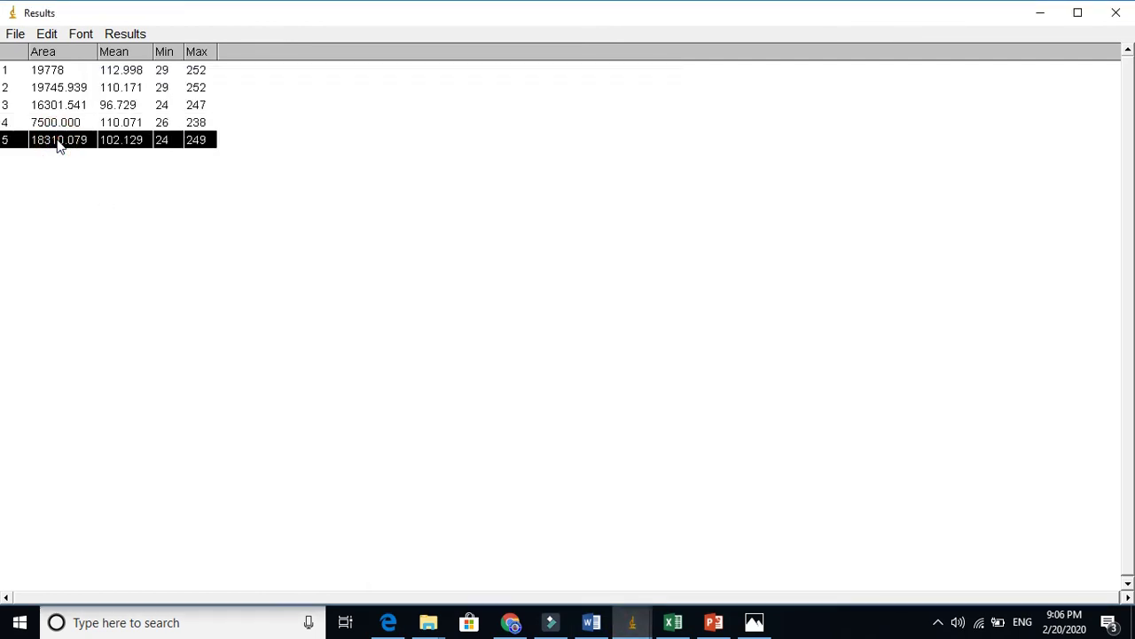
left_click(44, 107)
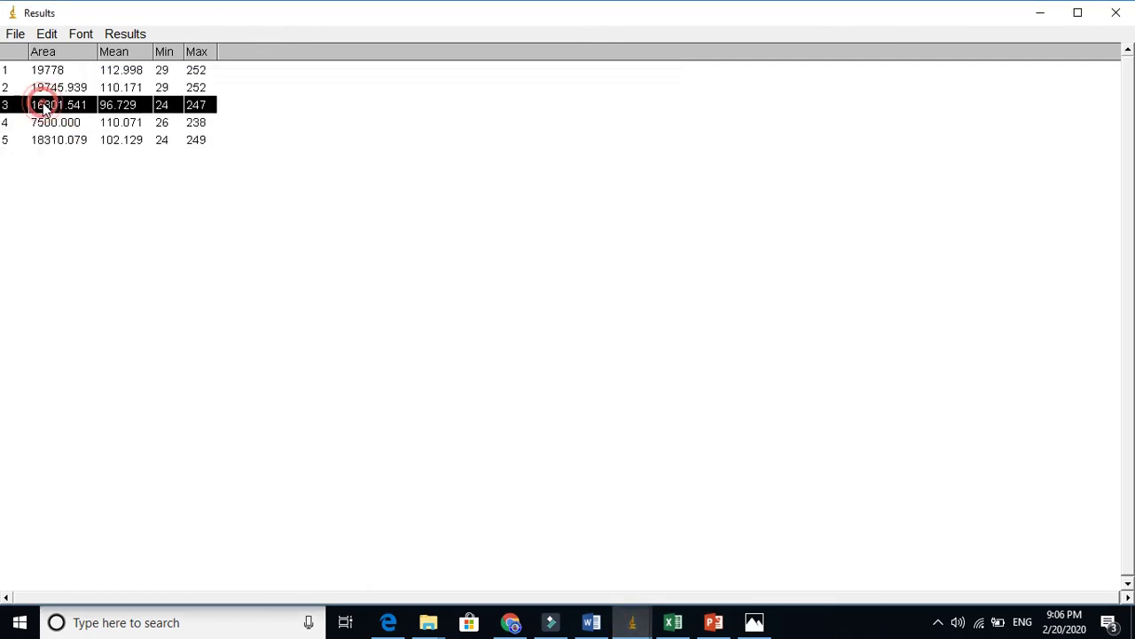
left_click(50, 143)
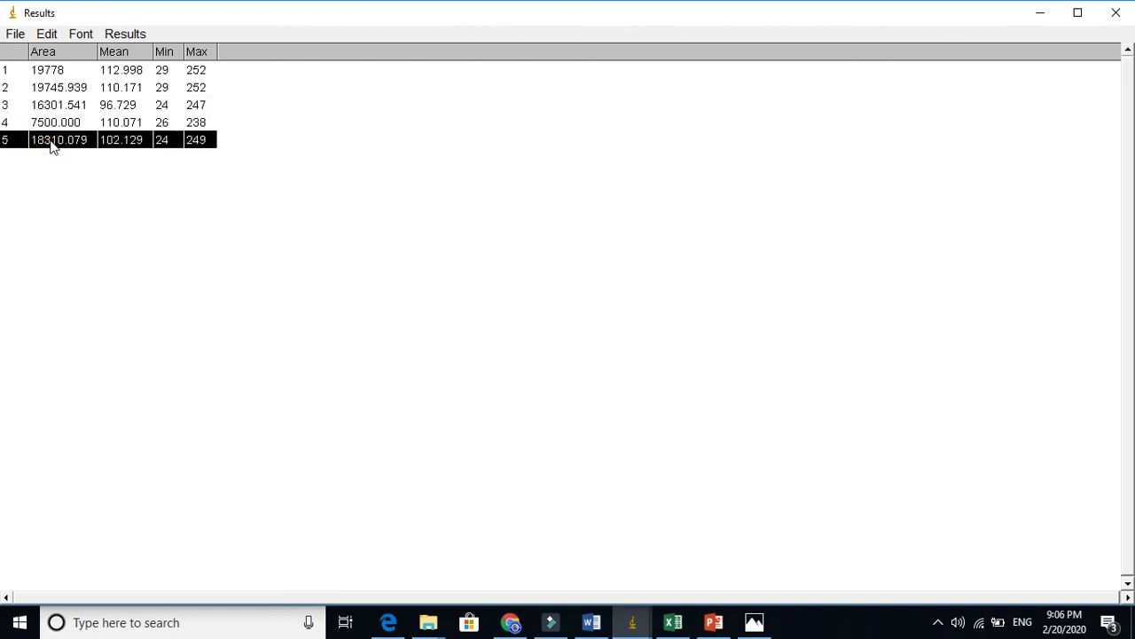
left_click(51, 88)
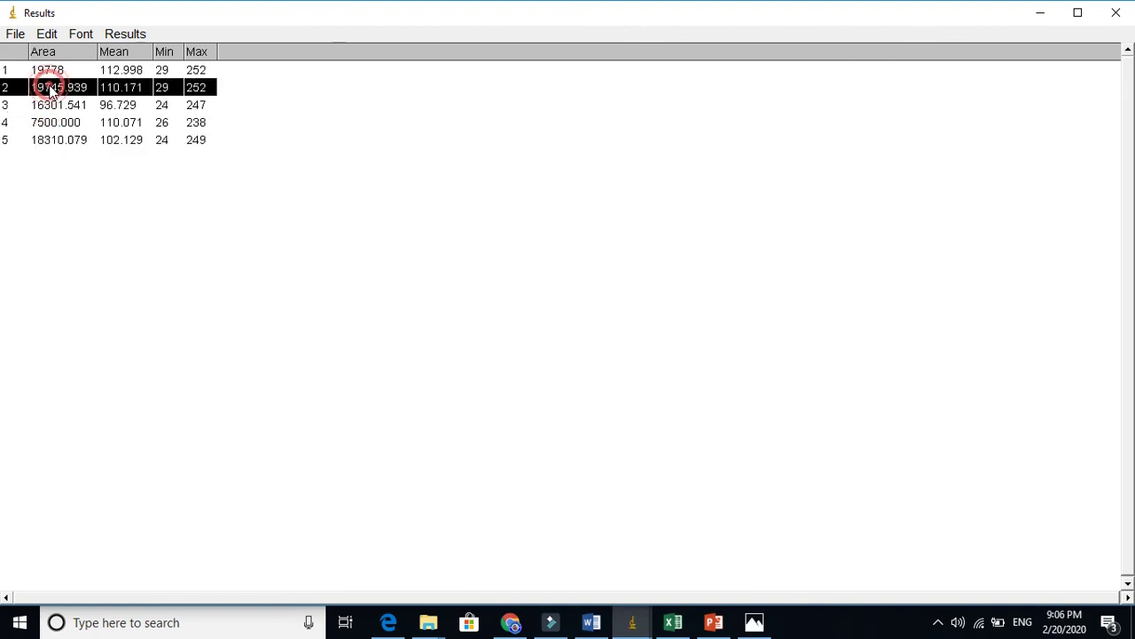
left_click(52, 142)
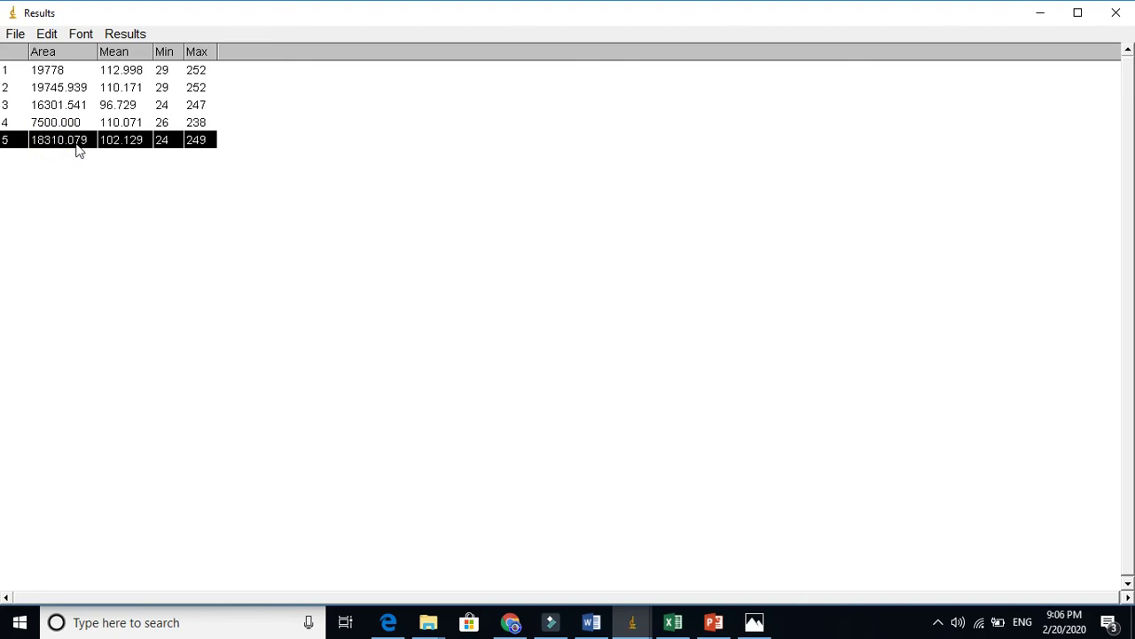
mouse_move(632, 622)
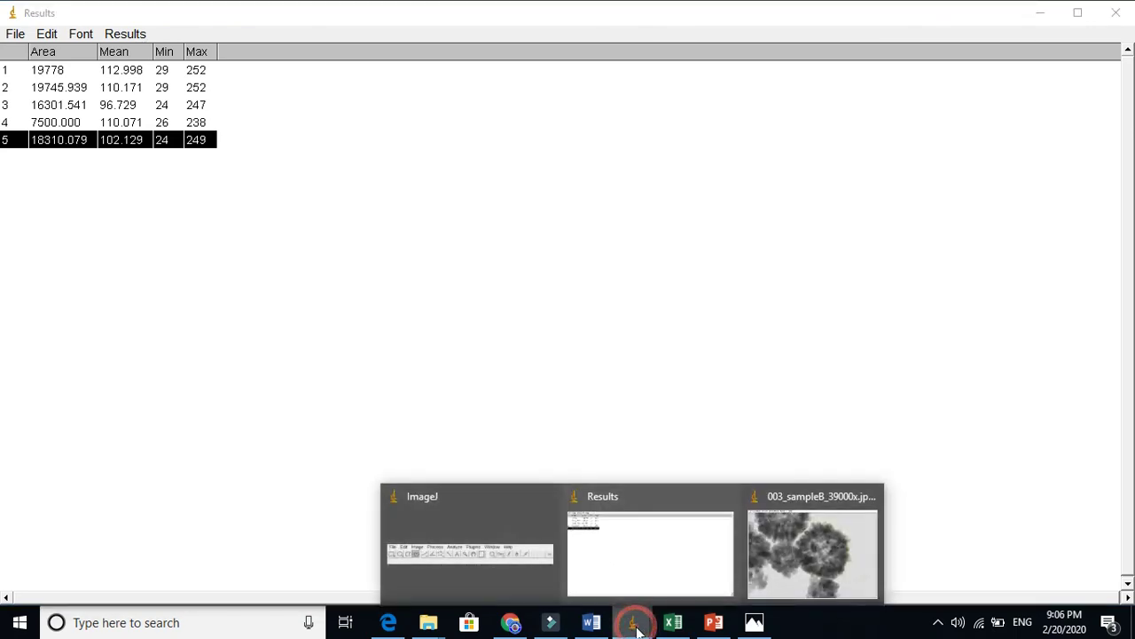
left_click(503, 558)
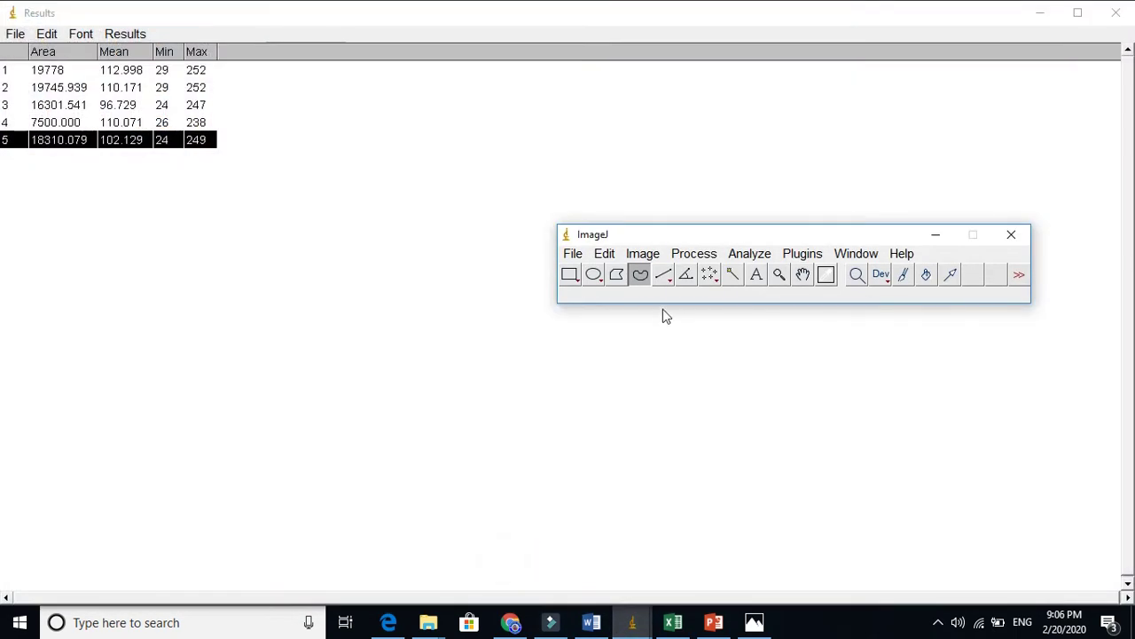